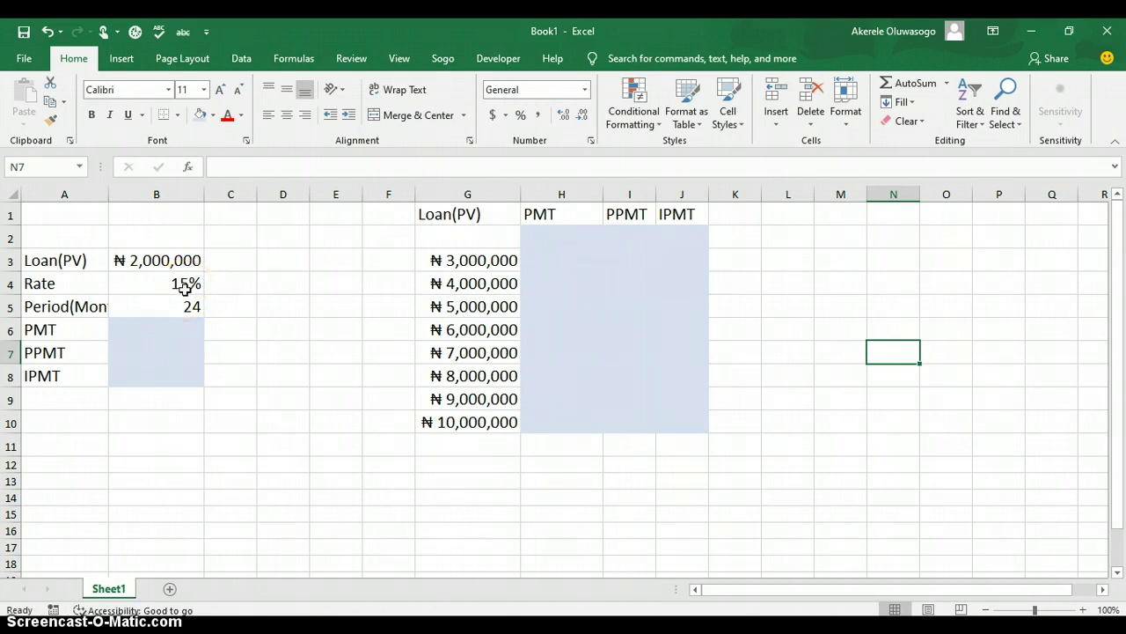
Fit the width of column A to its longest label, "Period(Months)"
double_click(108, 195)
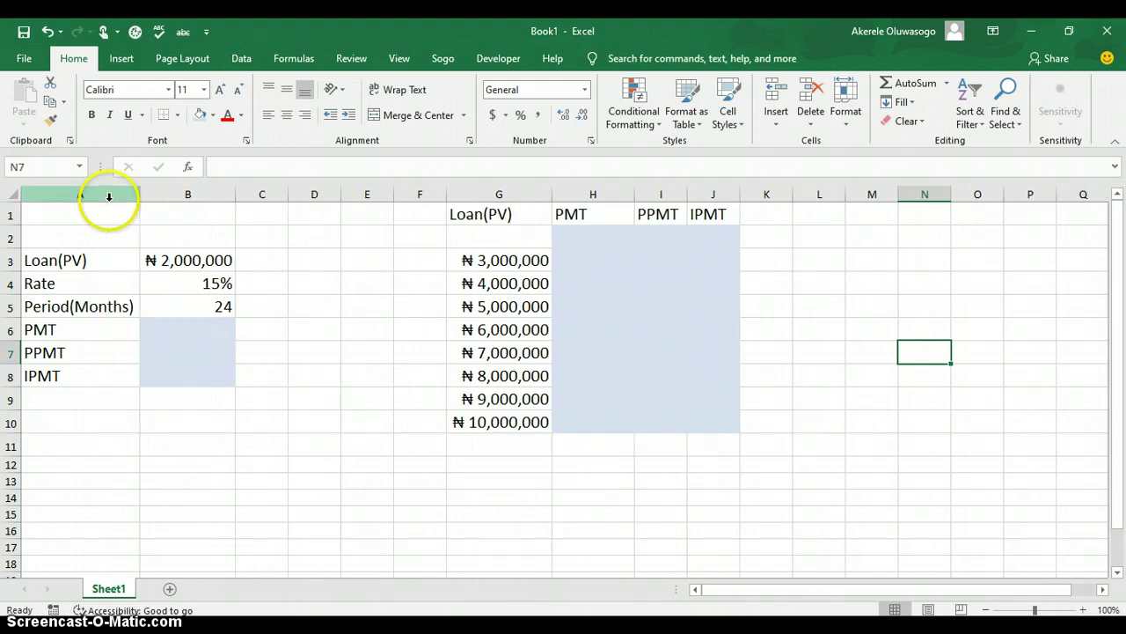
click(171, 329)
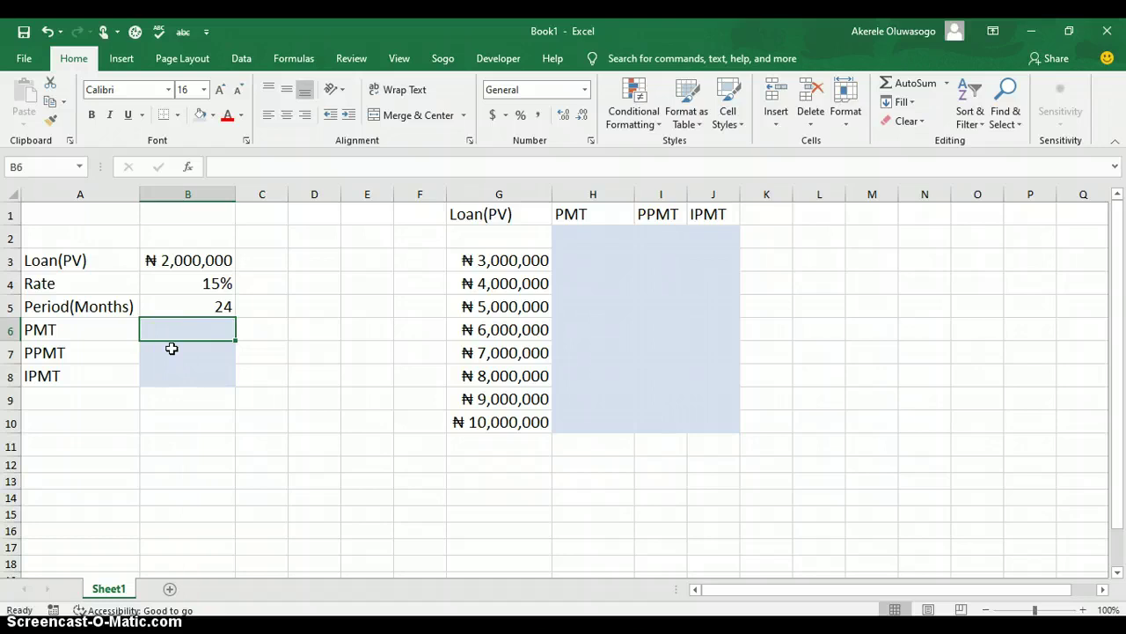
key(Return)
key(Return)
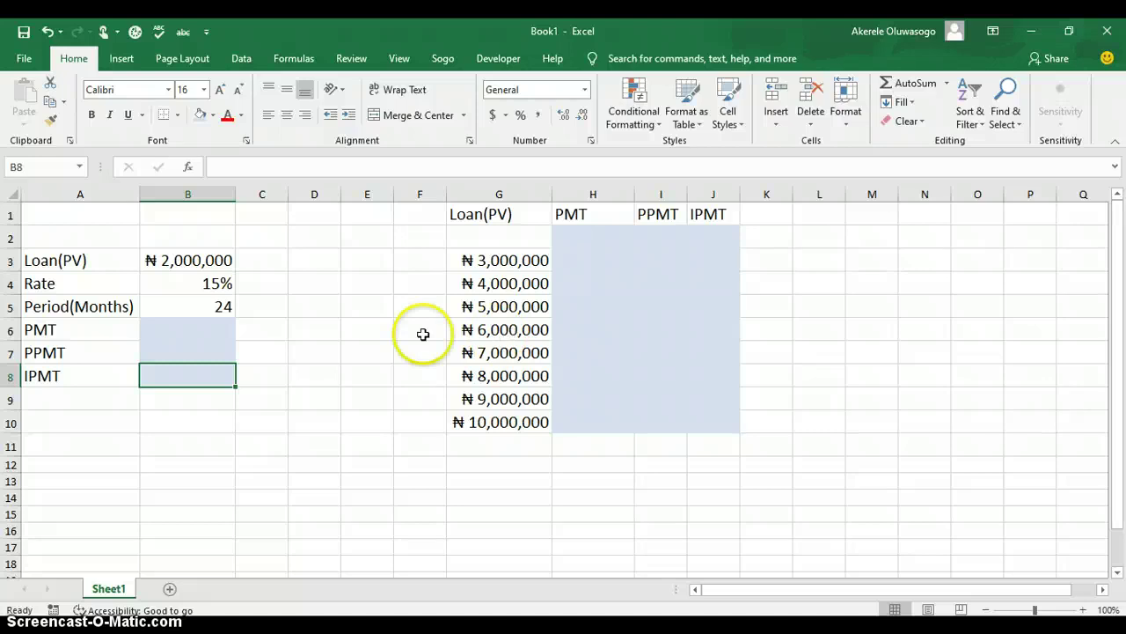
Calculate the monthly loan payment in B6 with the formula =PMT(B4/12,B5,B3)
ctrl+click(201, 326)
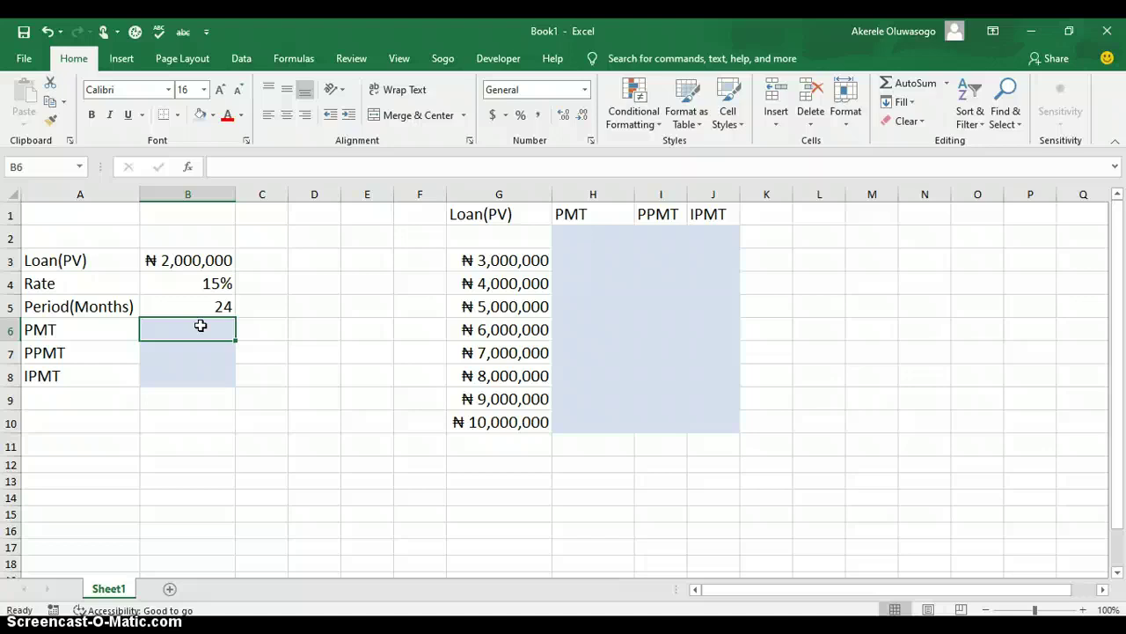
text(=)
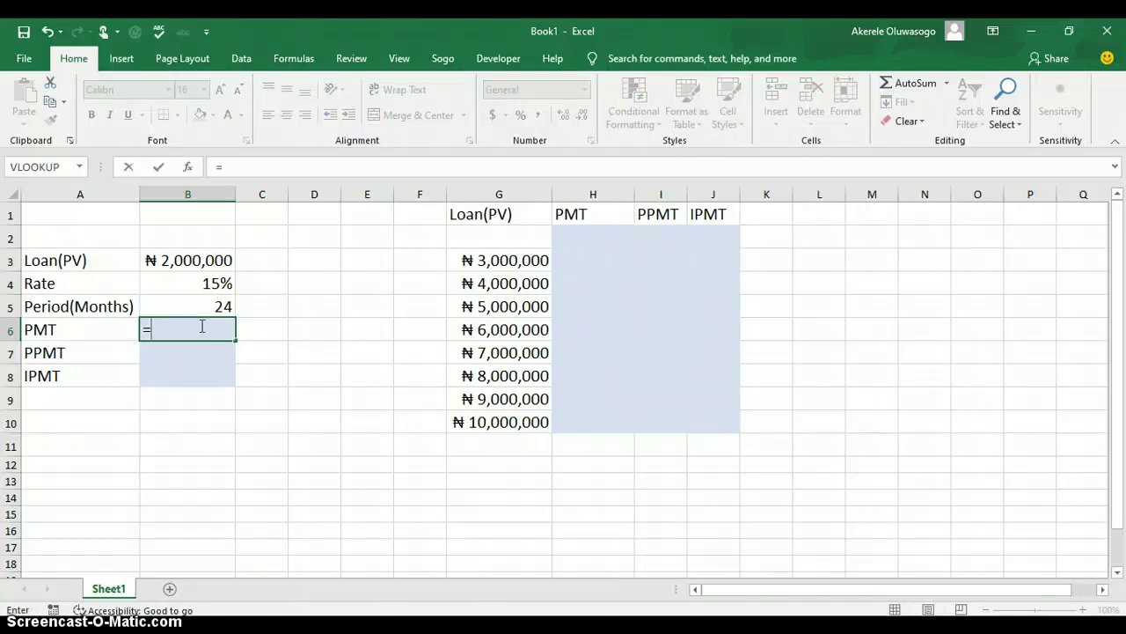
text(pmt)
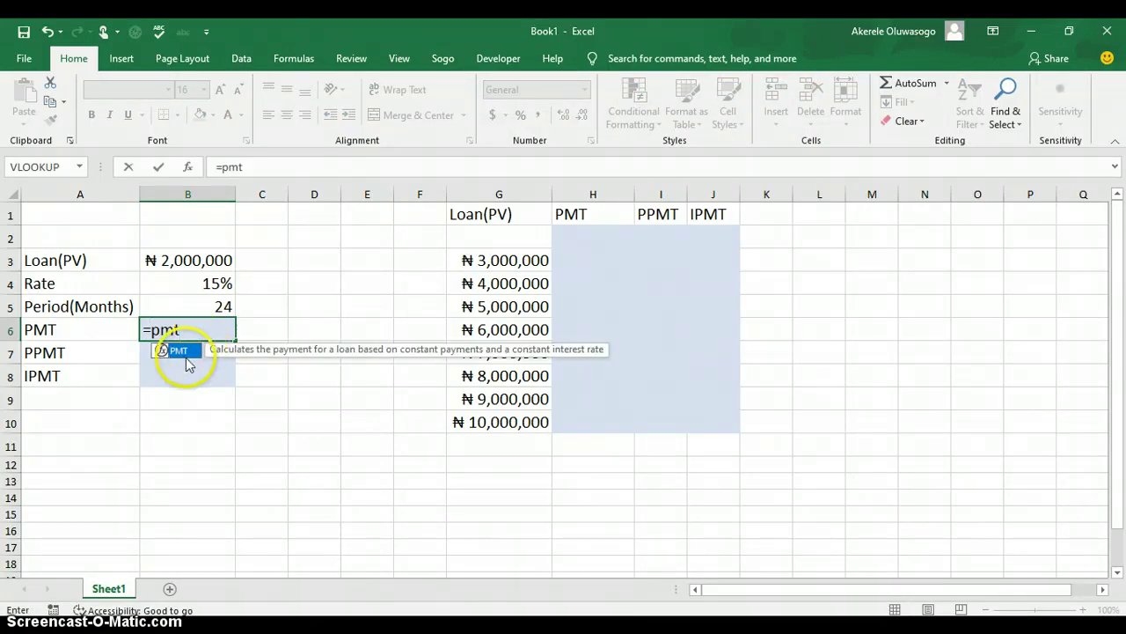
double_click(179, 351)
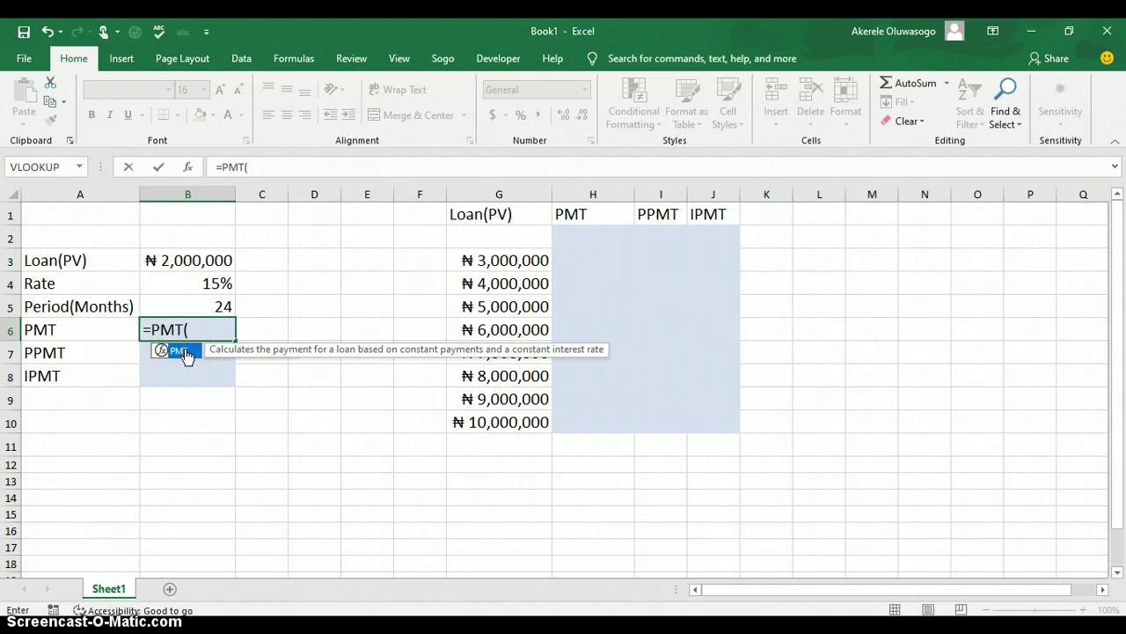
click(188, 360)
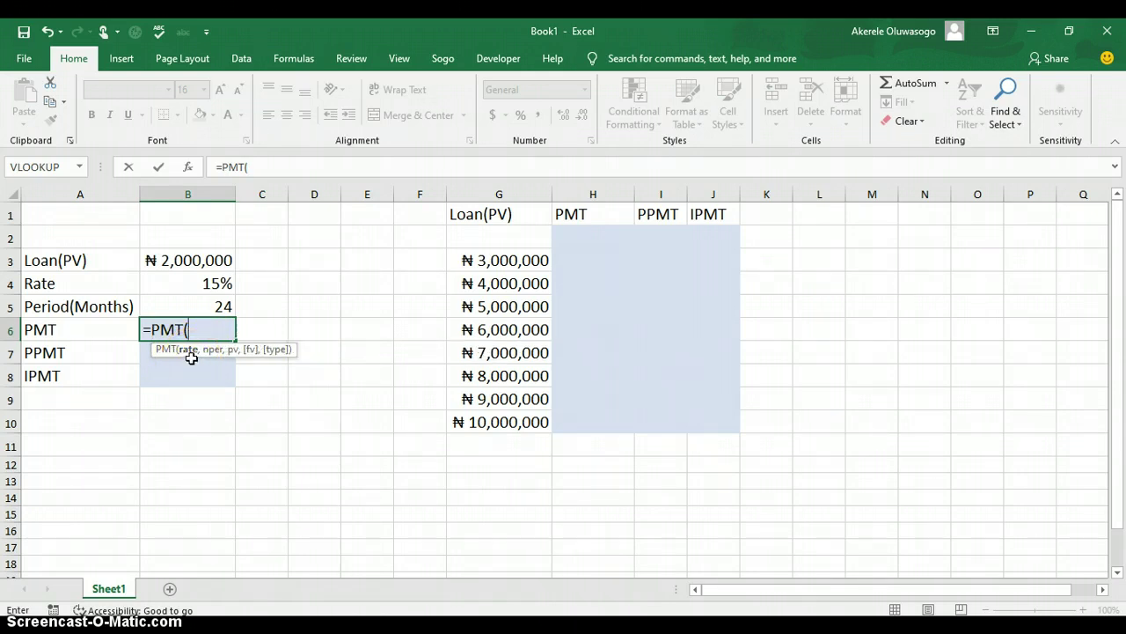
click(216, 282)
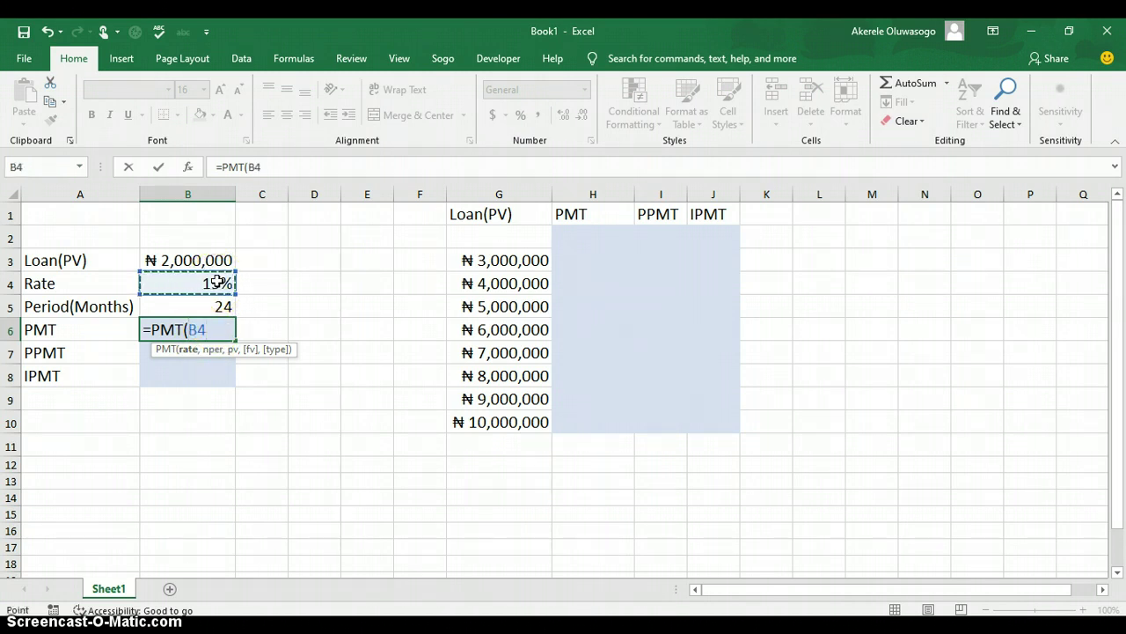
text(/12)
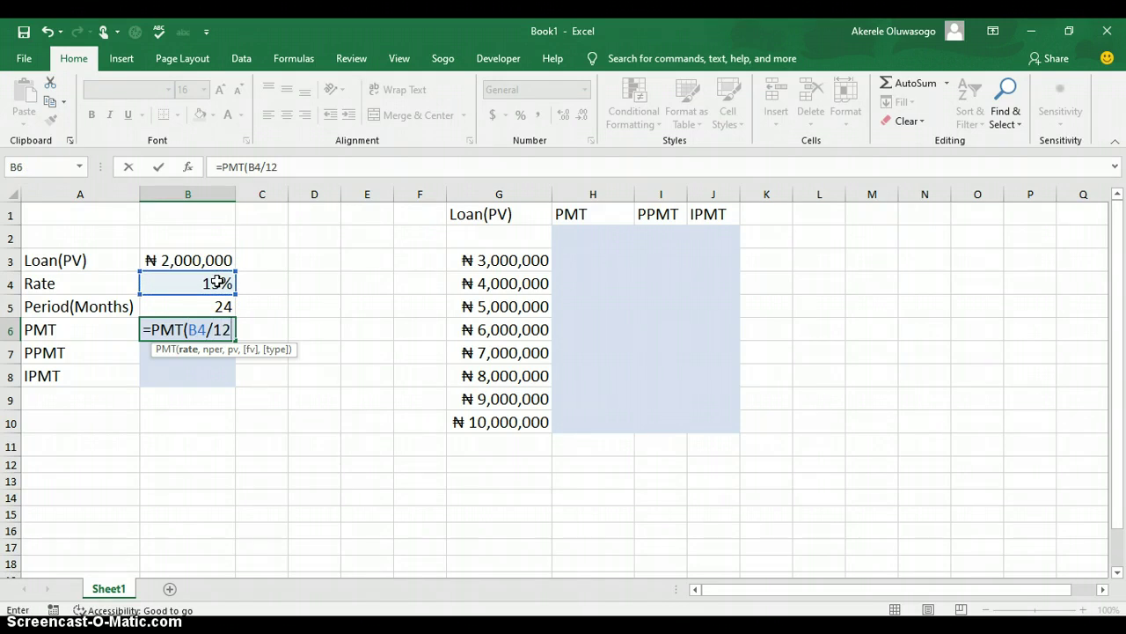
text(,)
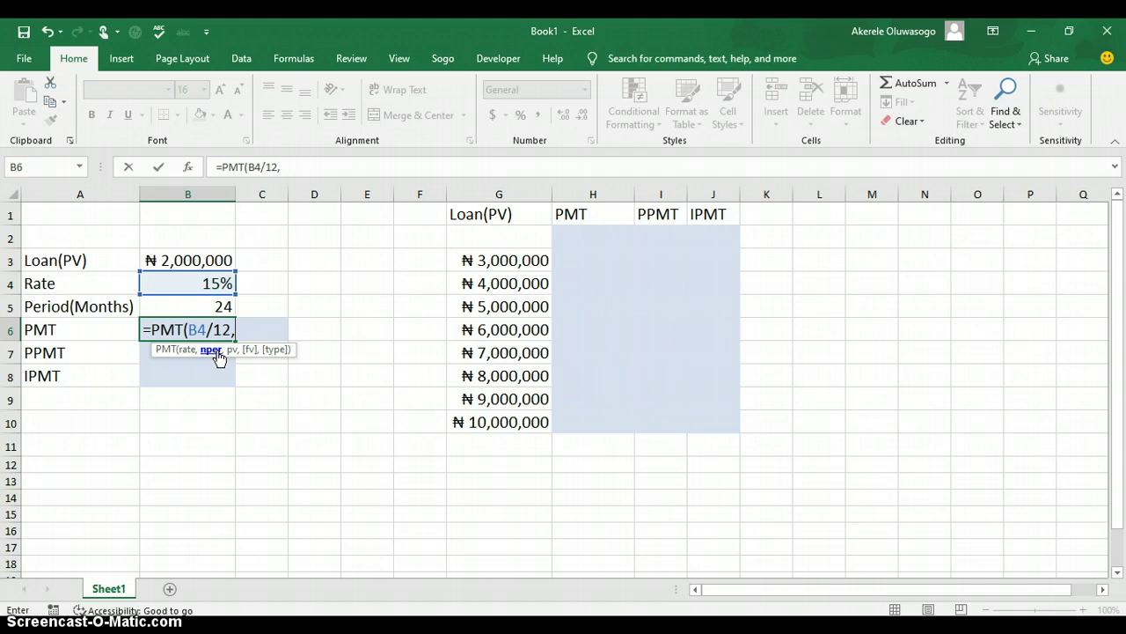
click(216, 307)
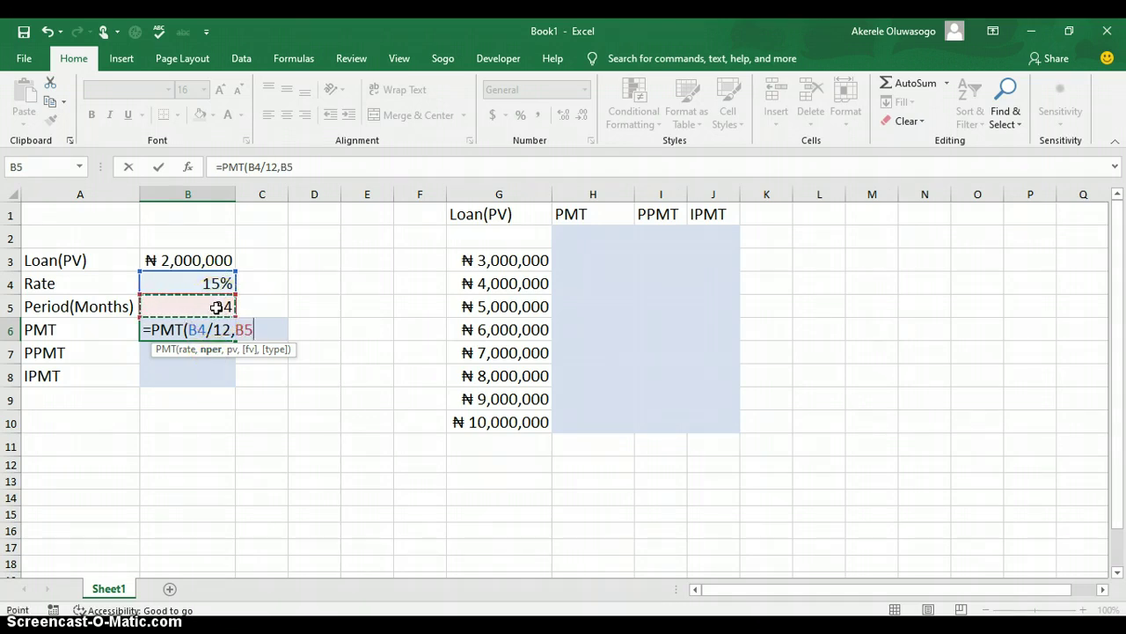
text(,)
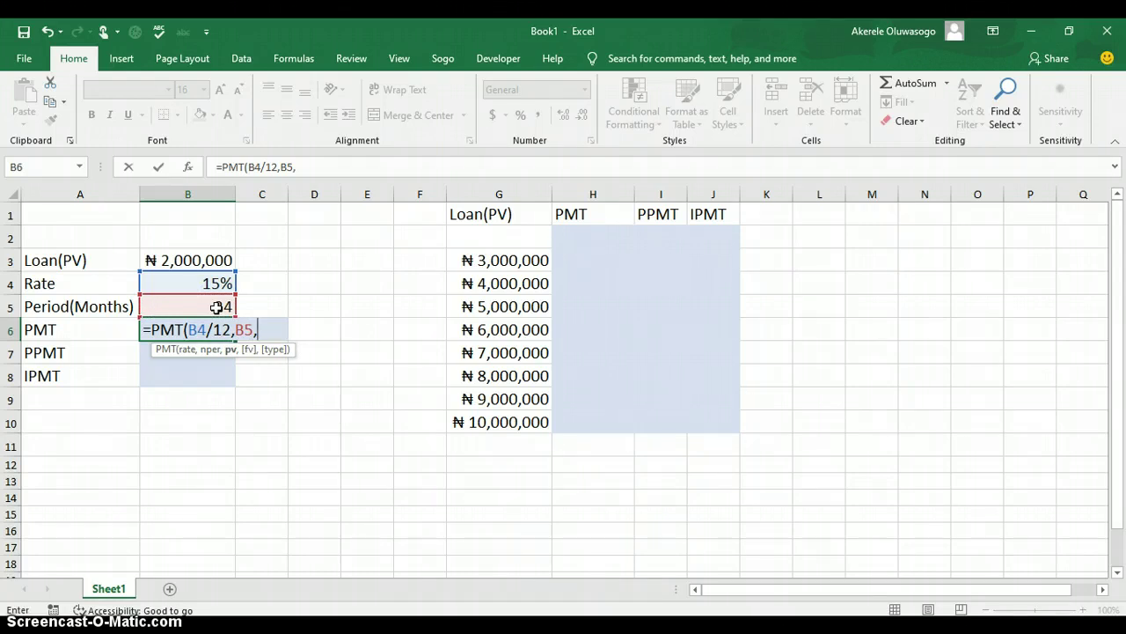
click(207, 261)
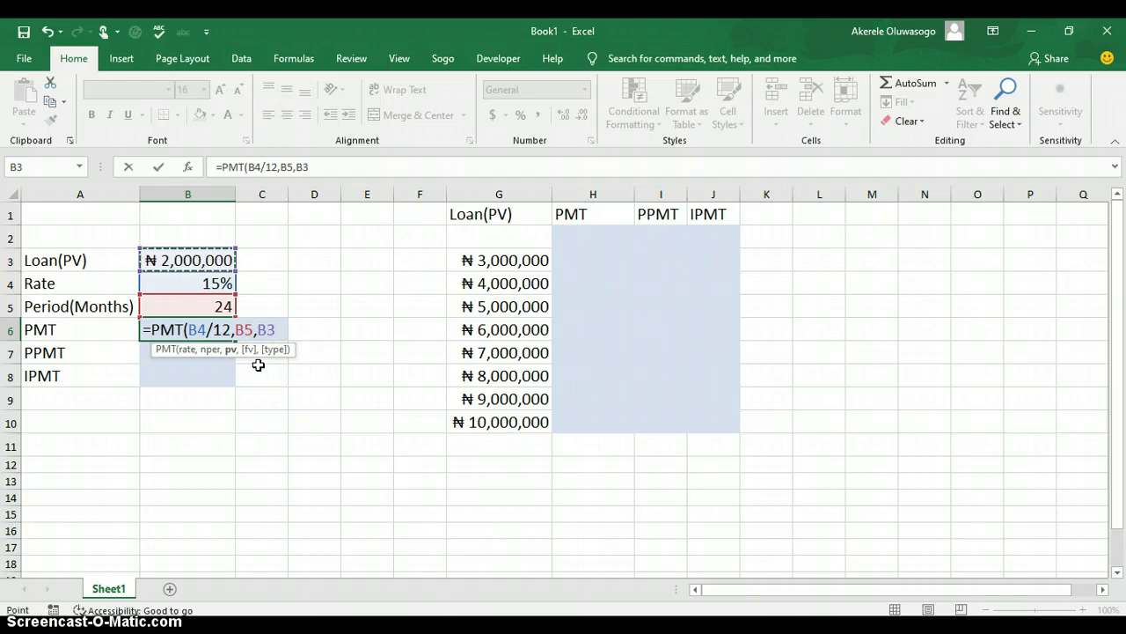
text())
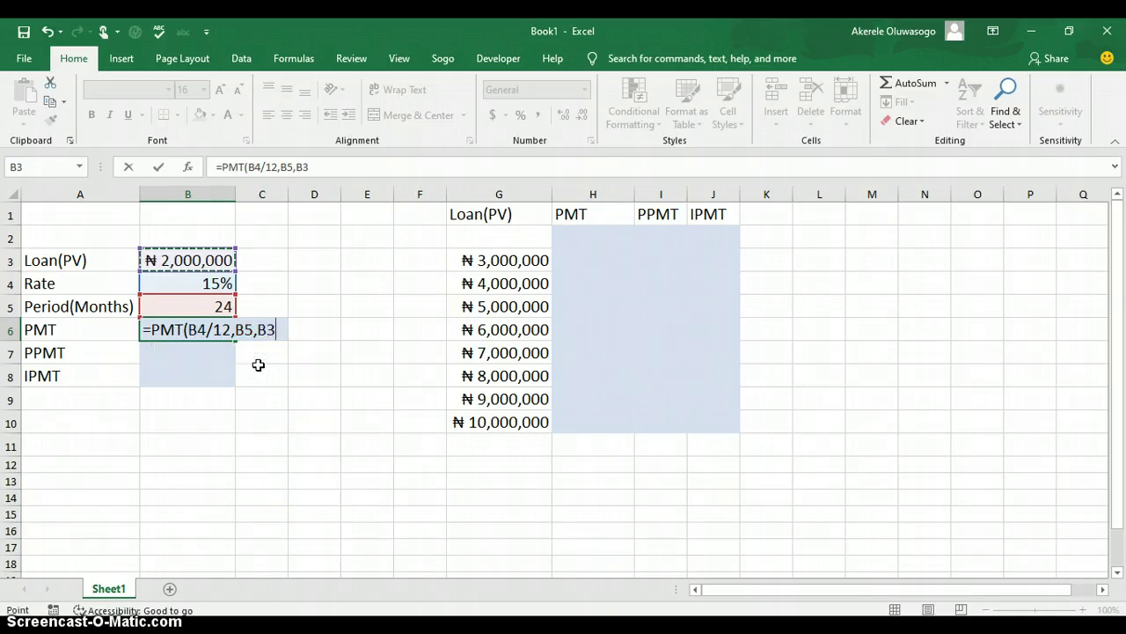
key(Return)
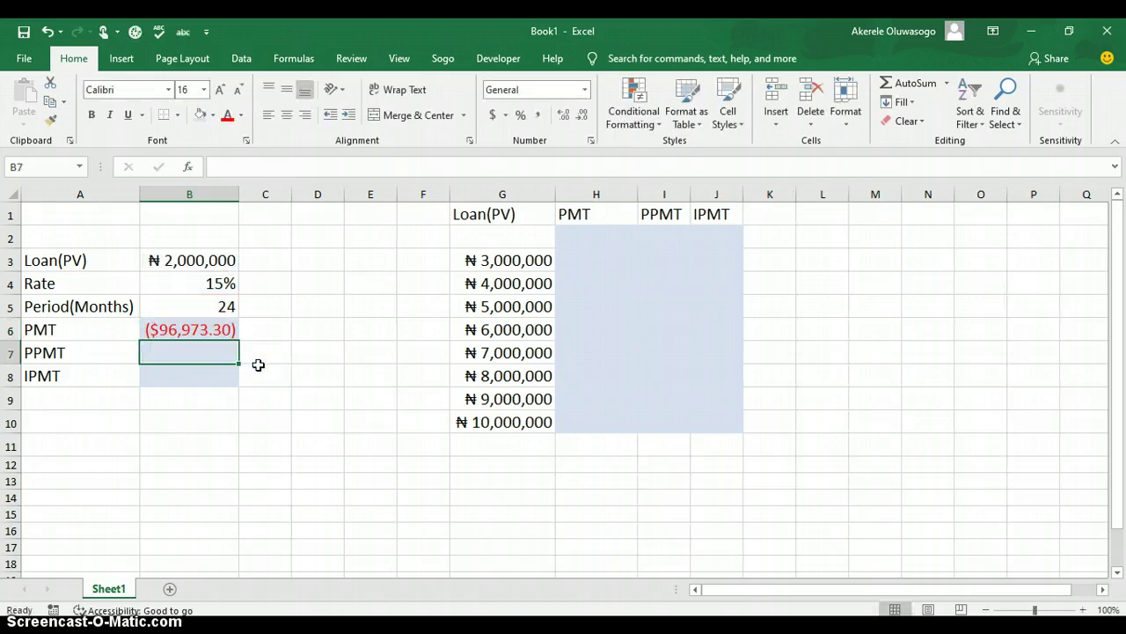
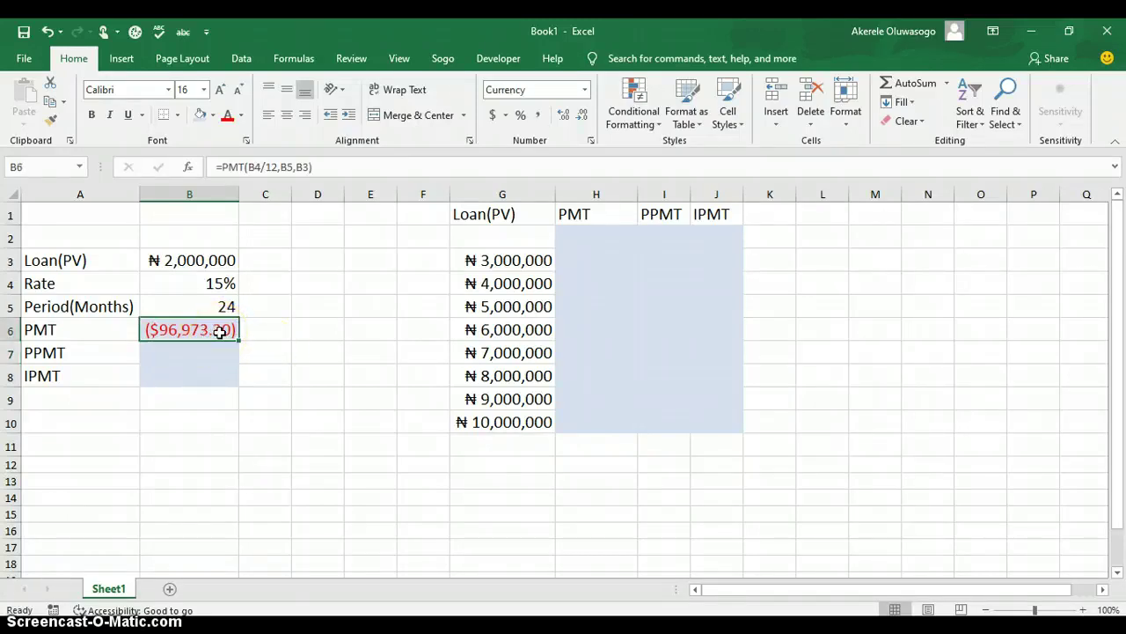
Copy the formatting of the loan amount in B3 onto the PMT result in B6
click(219, 260)
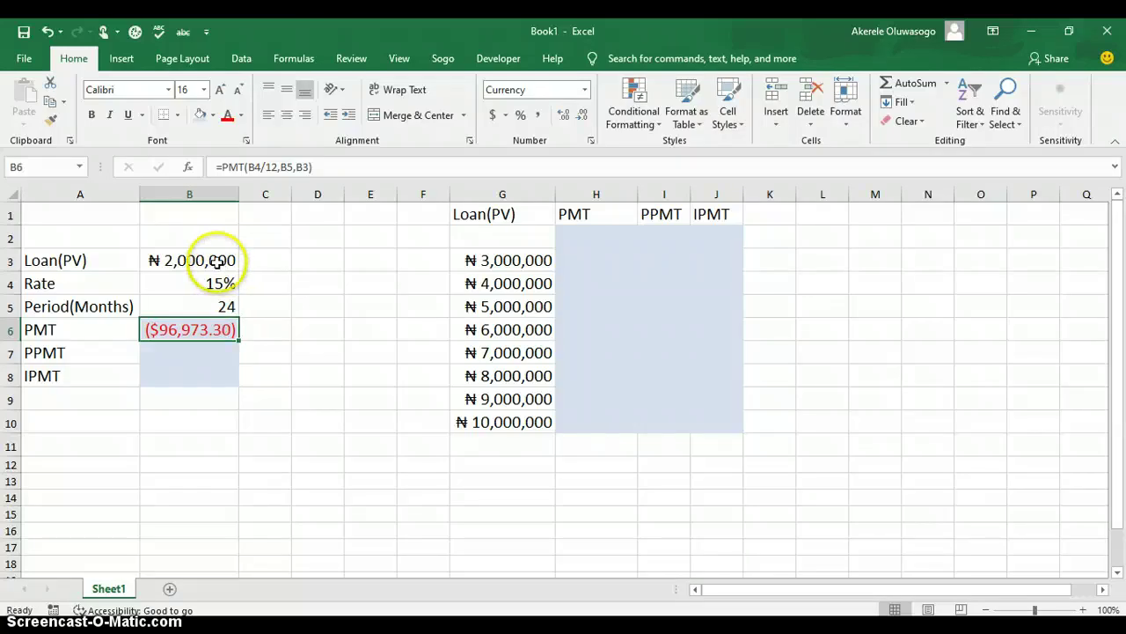
click(50, 101)
click(50, 121)
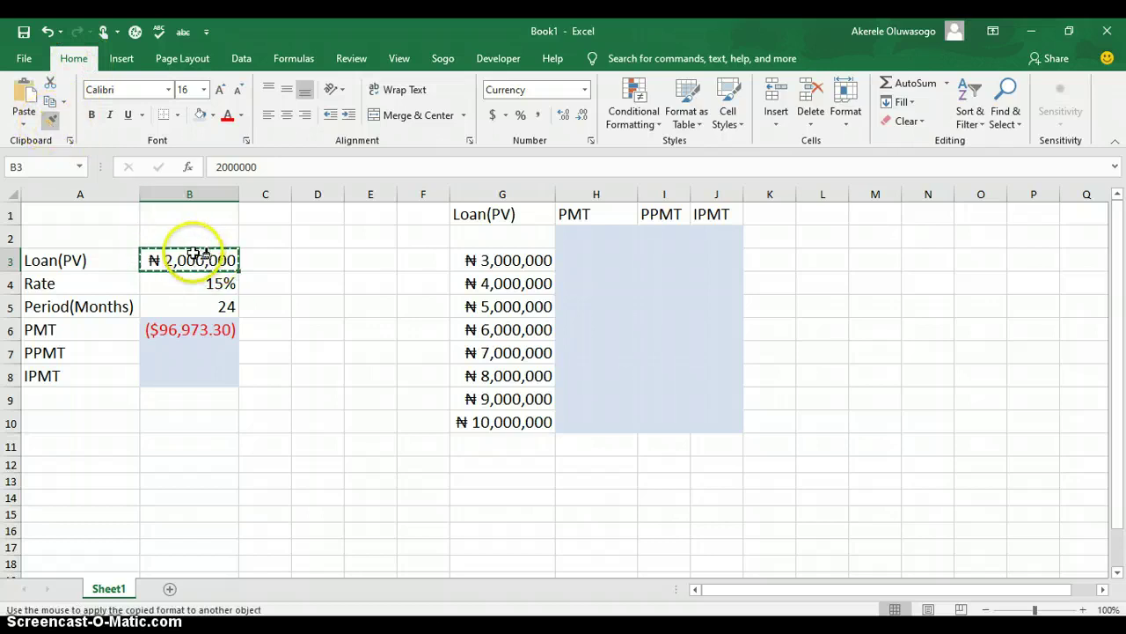
click(196, 328)
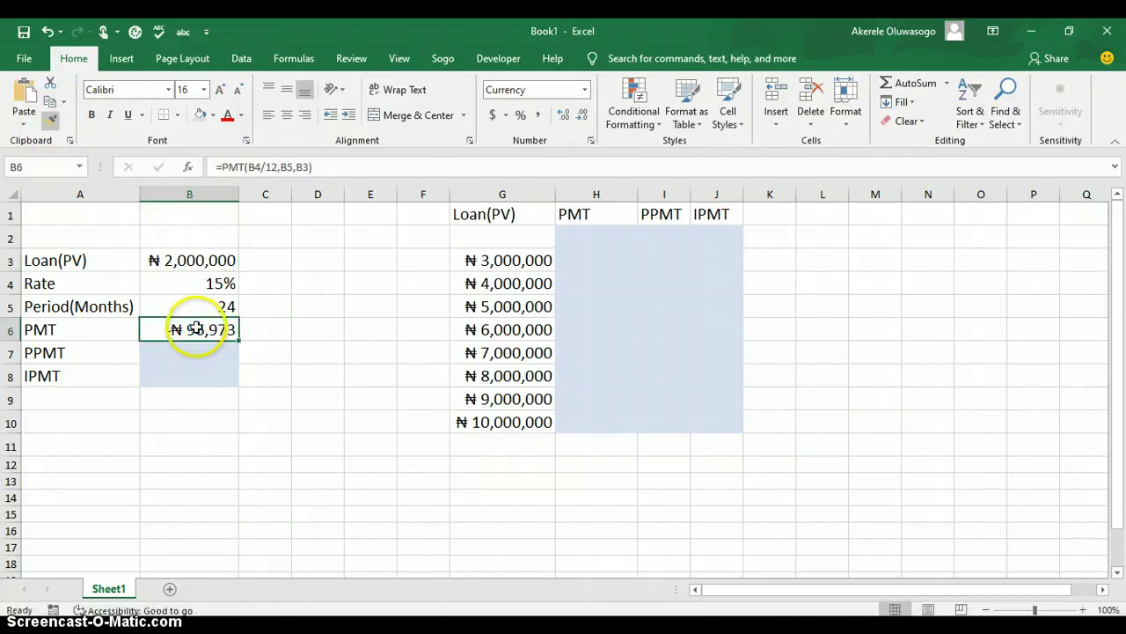
Calculate the first month's principal payment in B7 with the formula =PPMT(B4/12,1,B5,B3)
click(202, 361)
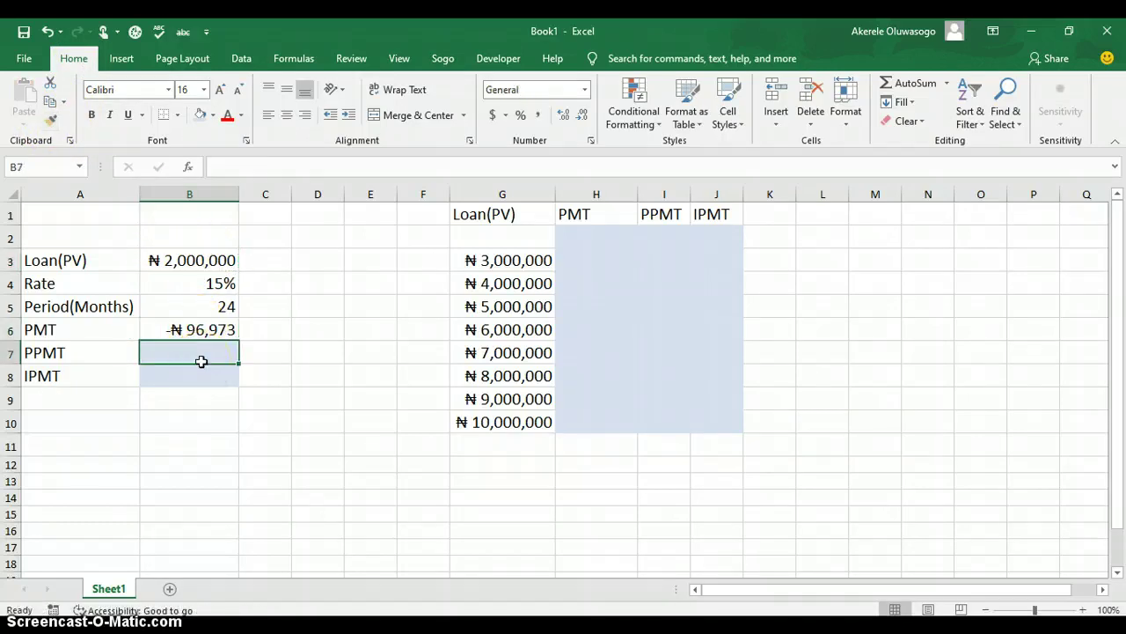
click(186, 345)
text(=)
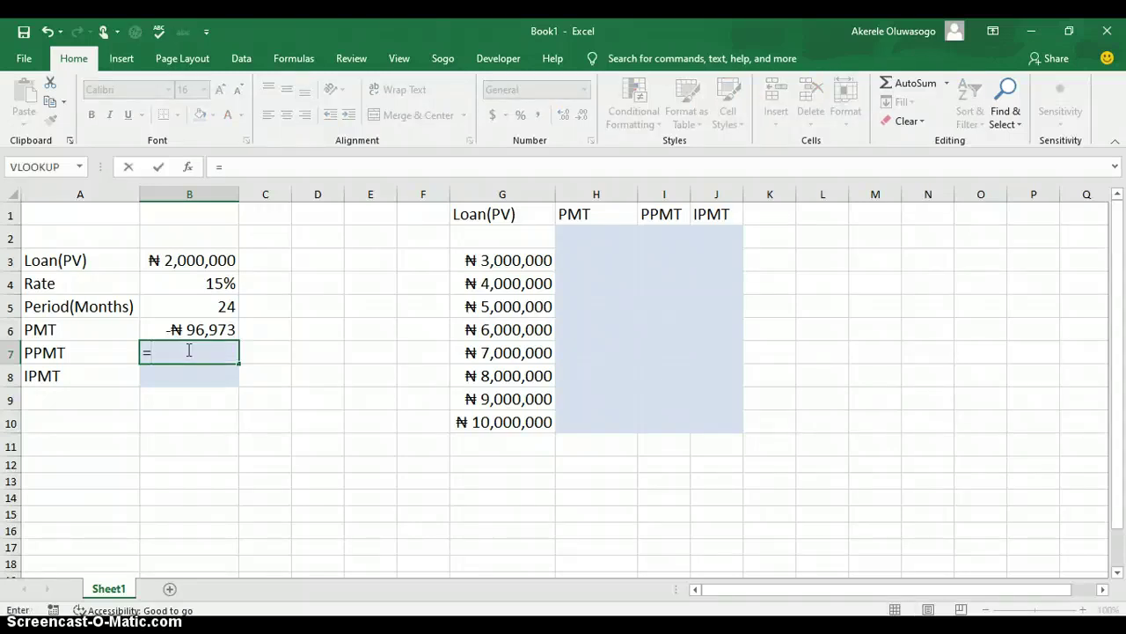
text(pp)
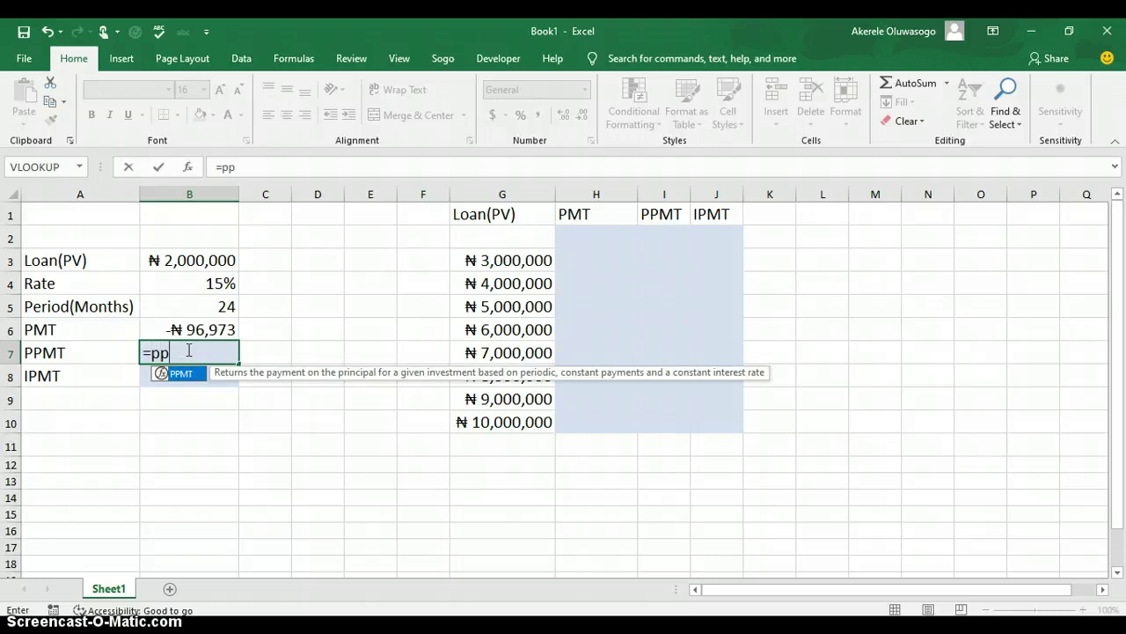
click(192, 378)
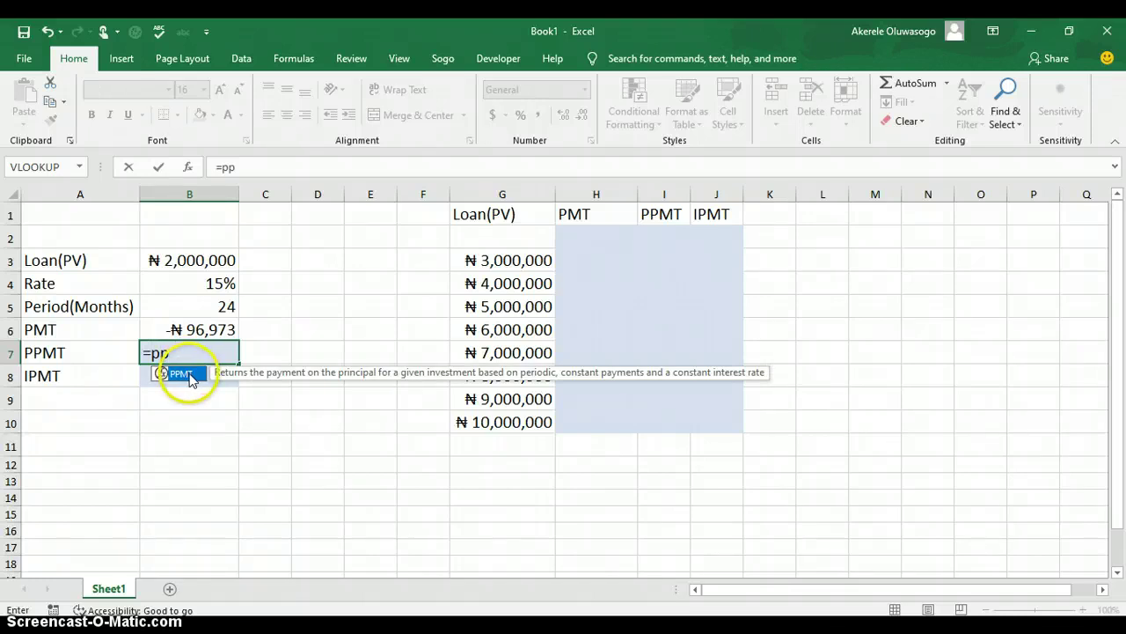
double_click(192, 379)
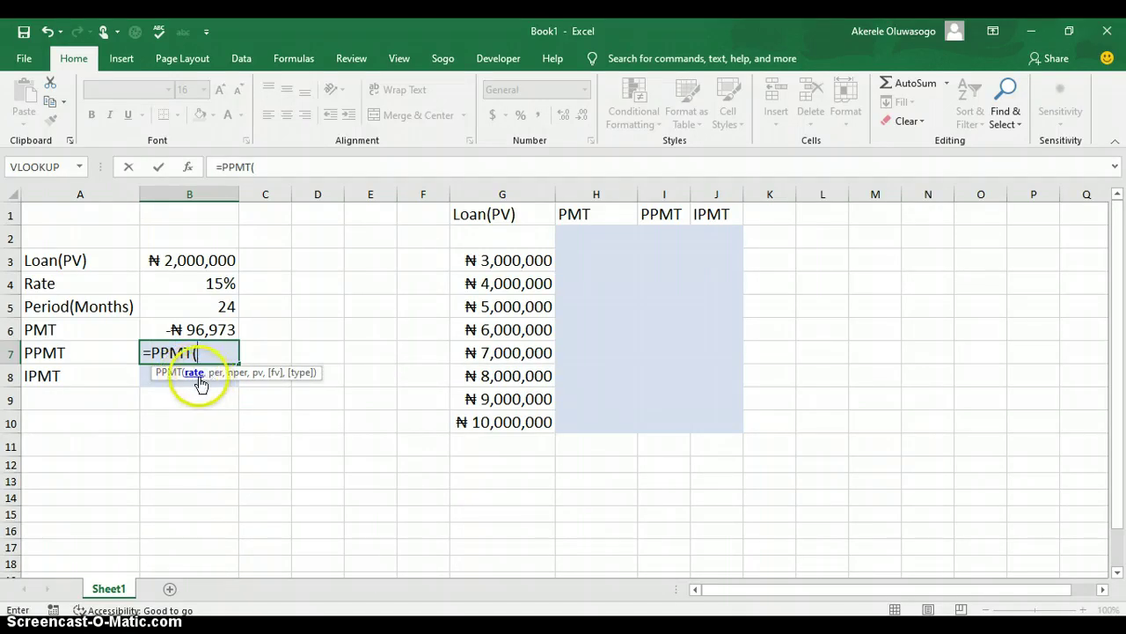
click(227, 283)
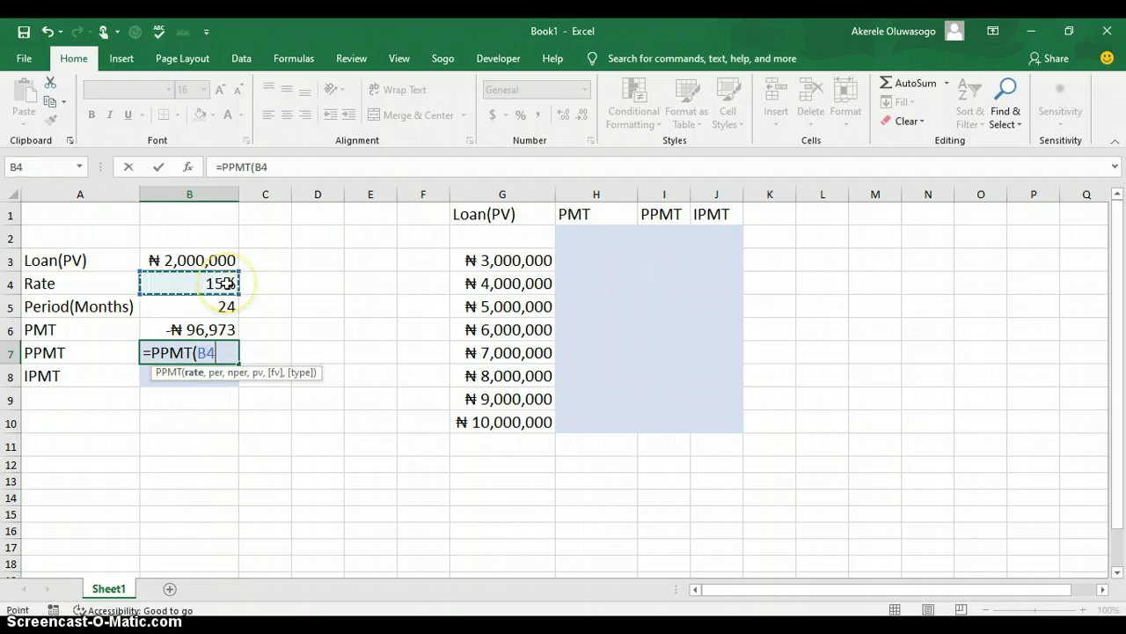
text(/1)
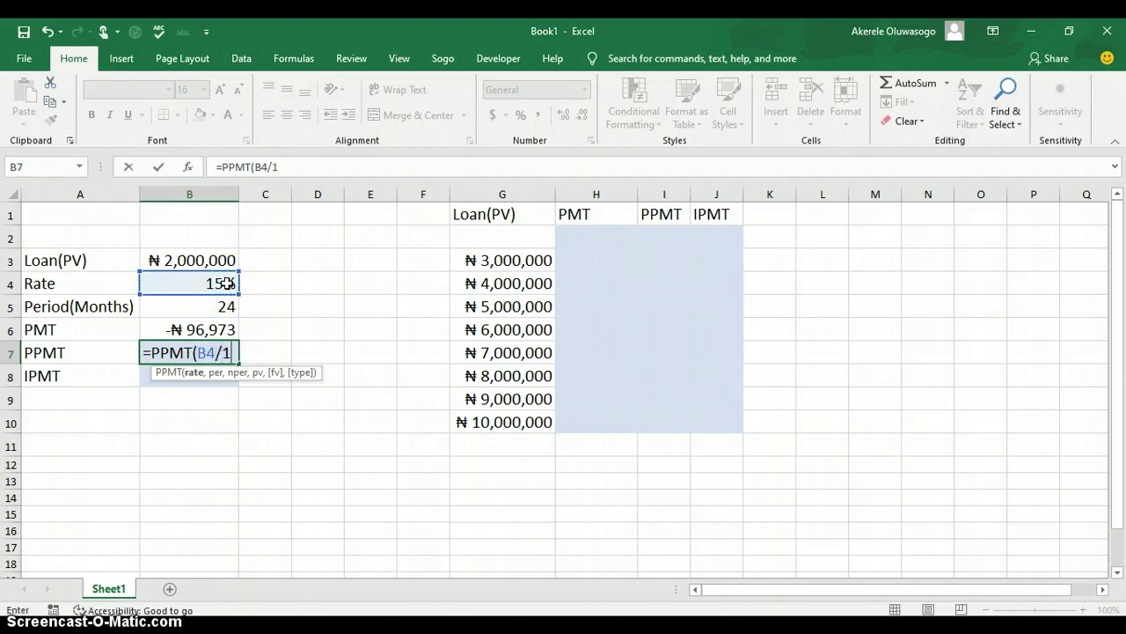
text(2)
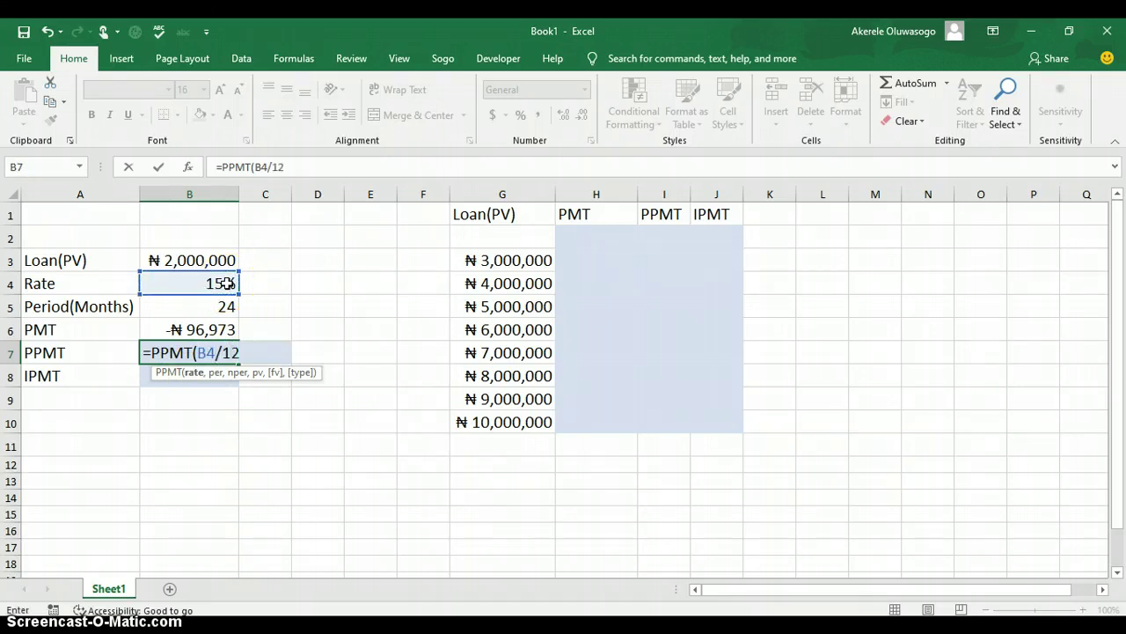
text(,)
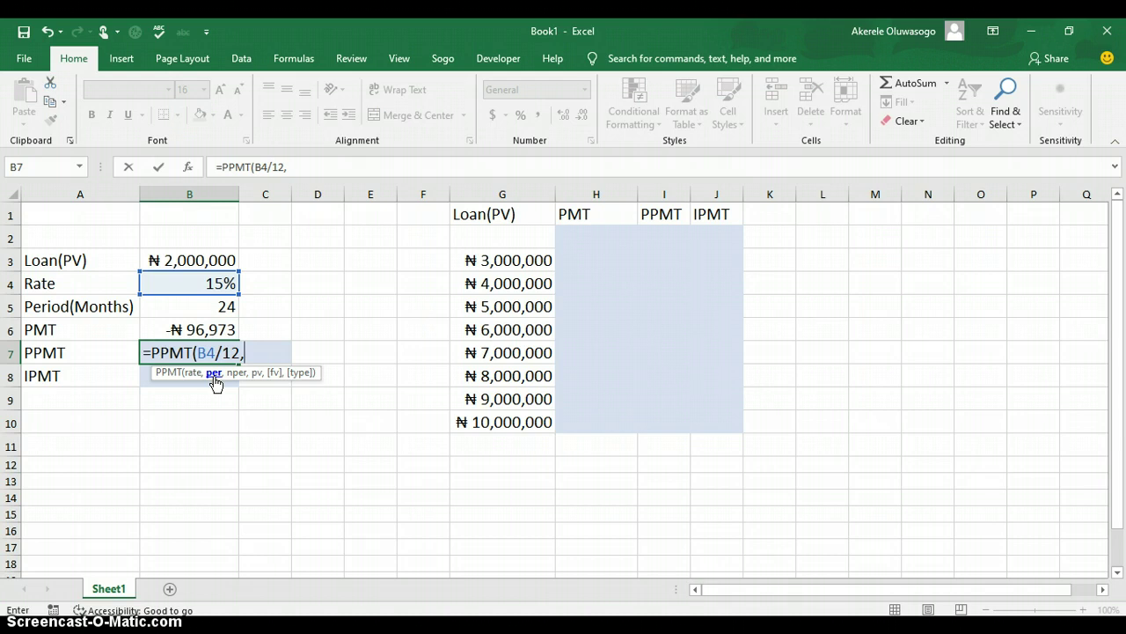
text(1,)
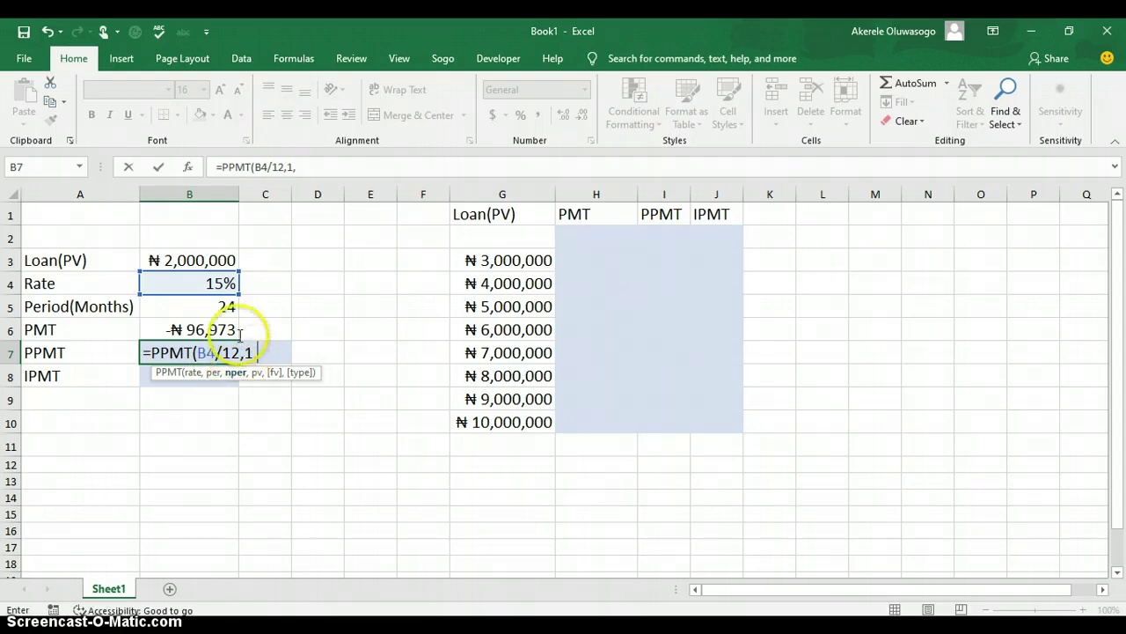
click(225, 307)
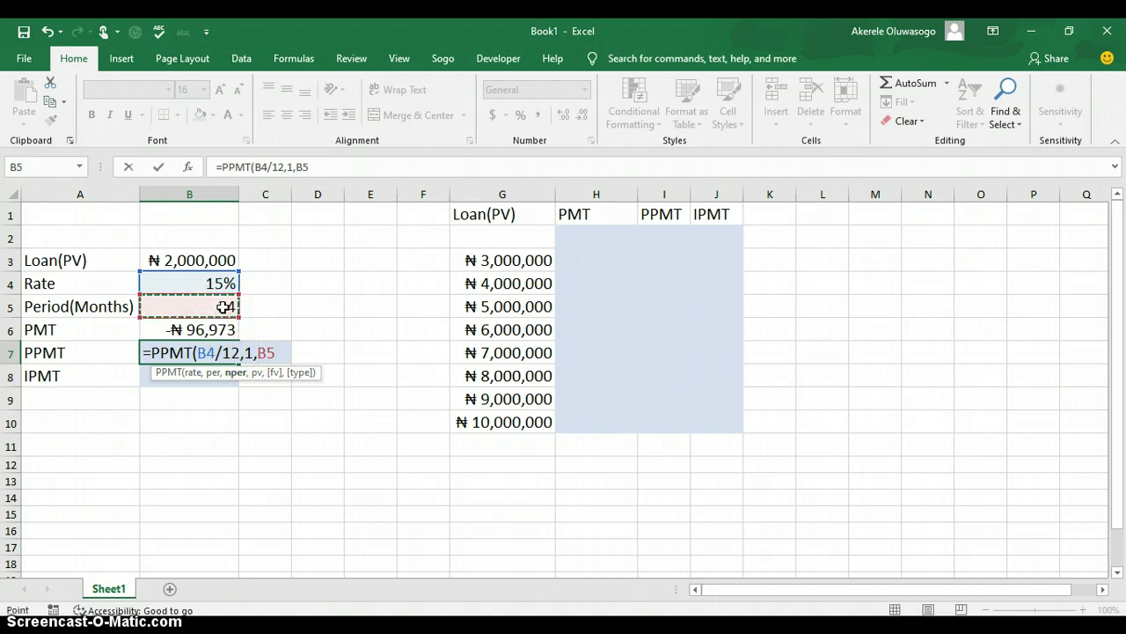
text(,)
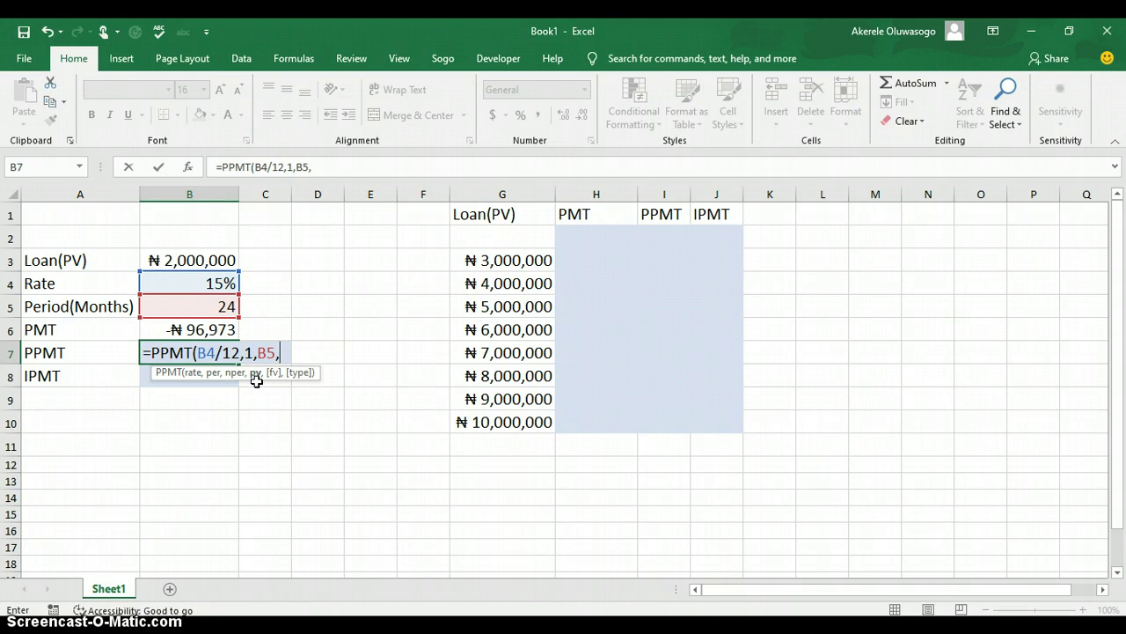
click(195, 257)
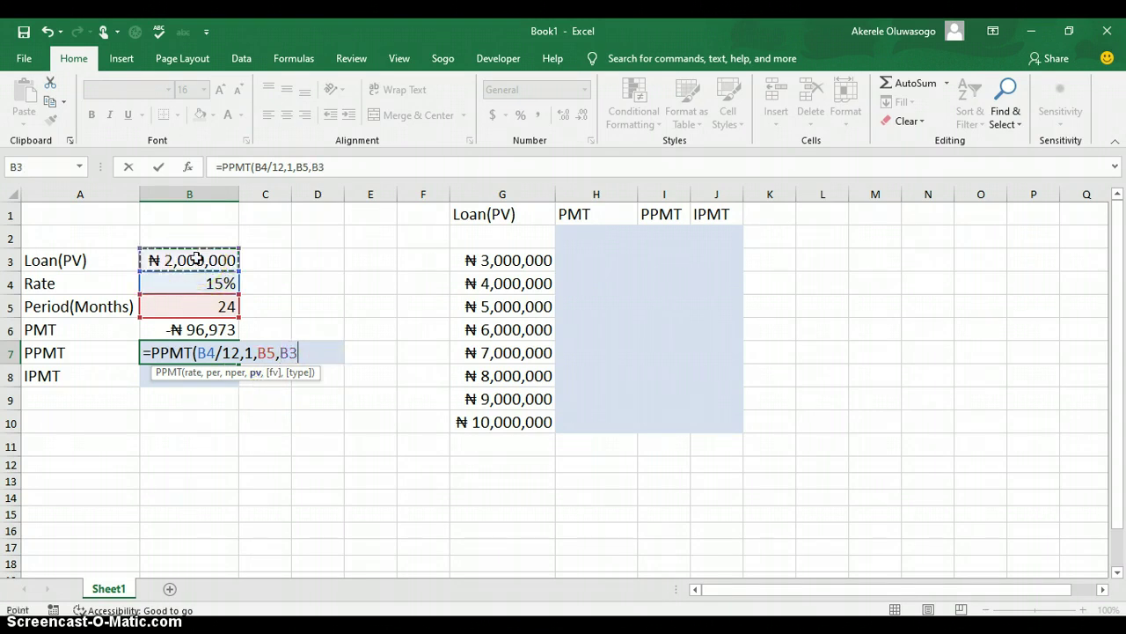
text())
key(Return)
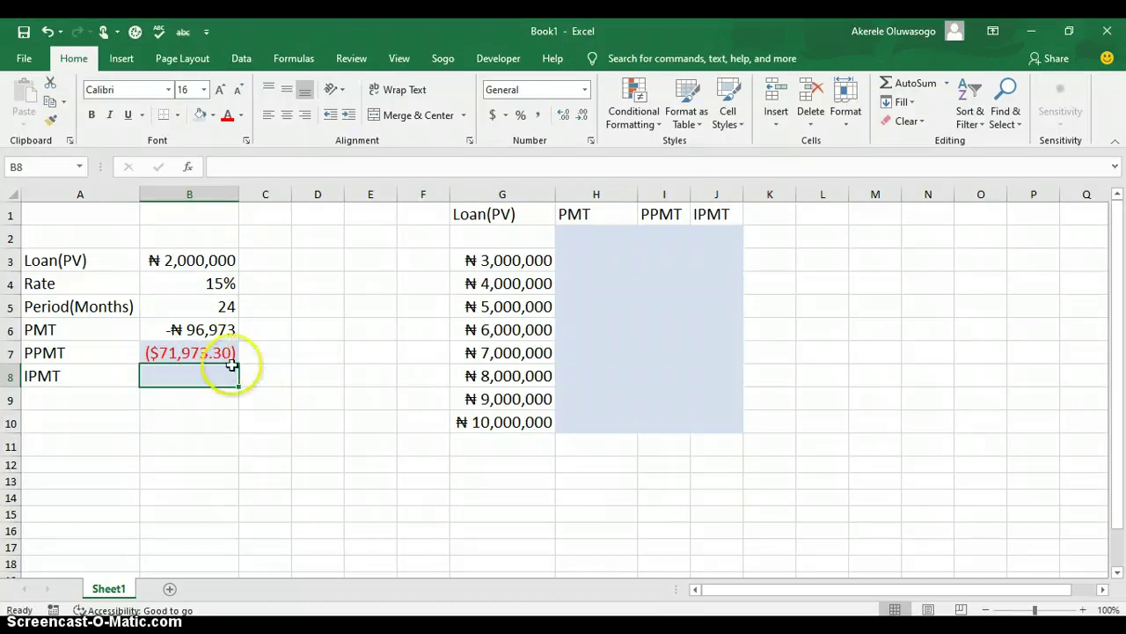
Copy the formatting of the PMT result in B6 onto the PPMT result in B7
click(196, 329)
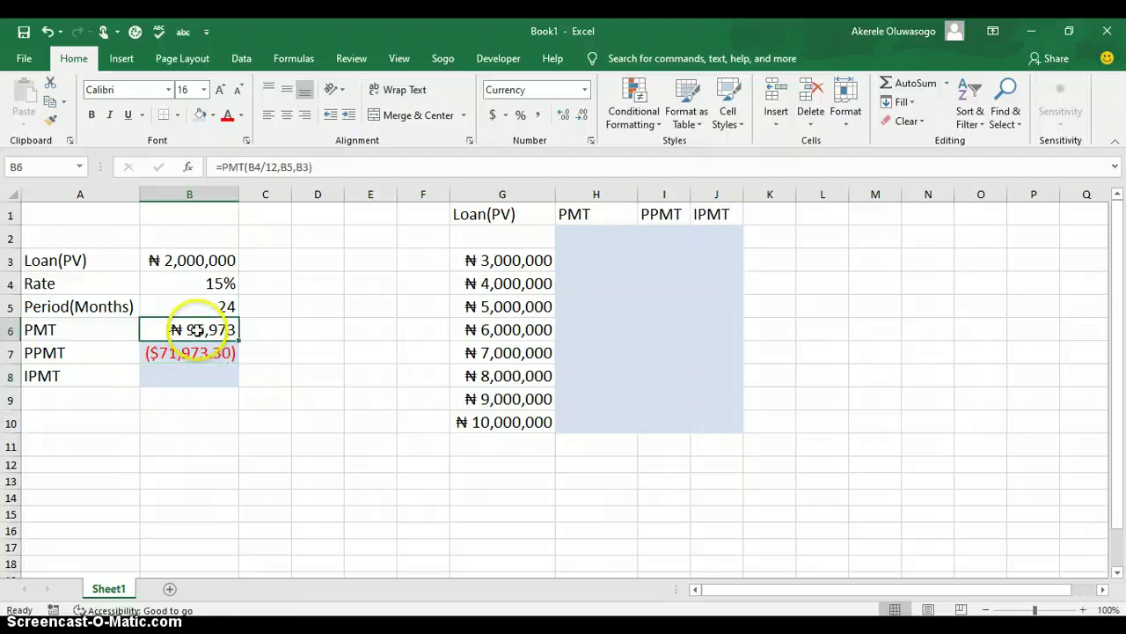
click(50, 120)
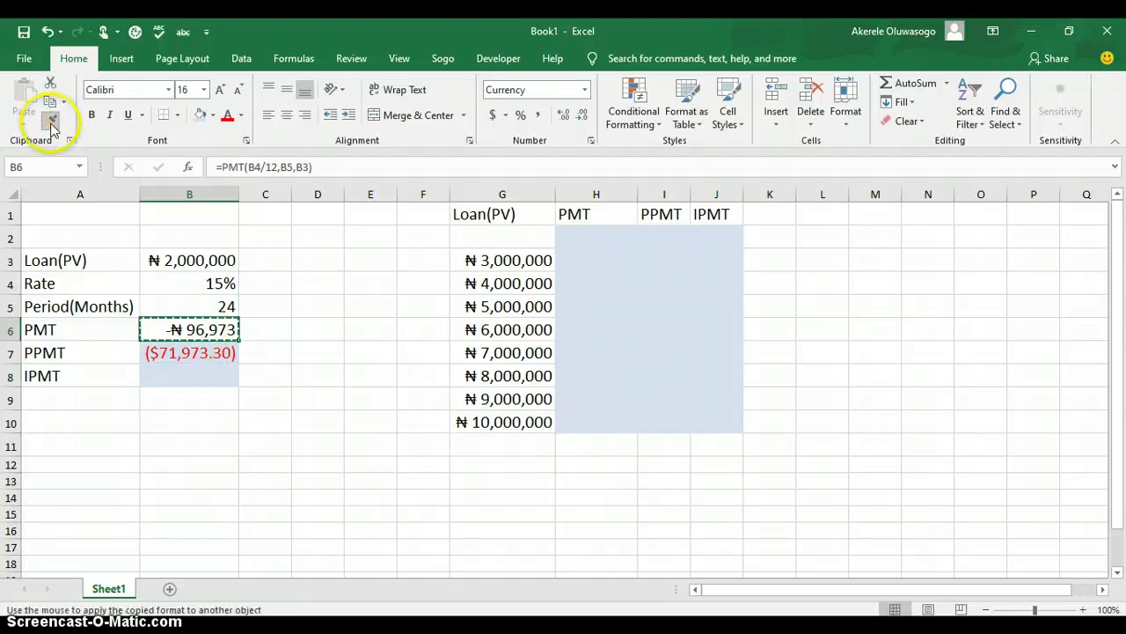
click(201, 352)
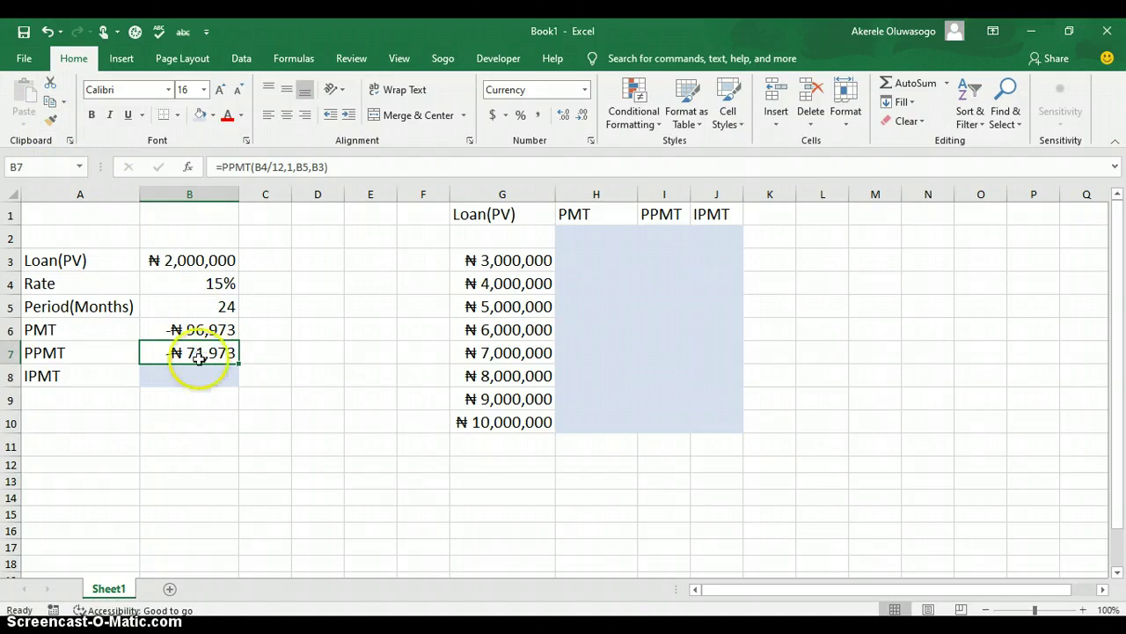
Calculate the first month's interest payment in B8 with the formula =IPMT(B4/12,1,B5,B3)
click(198, 377)
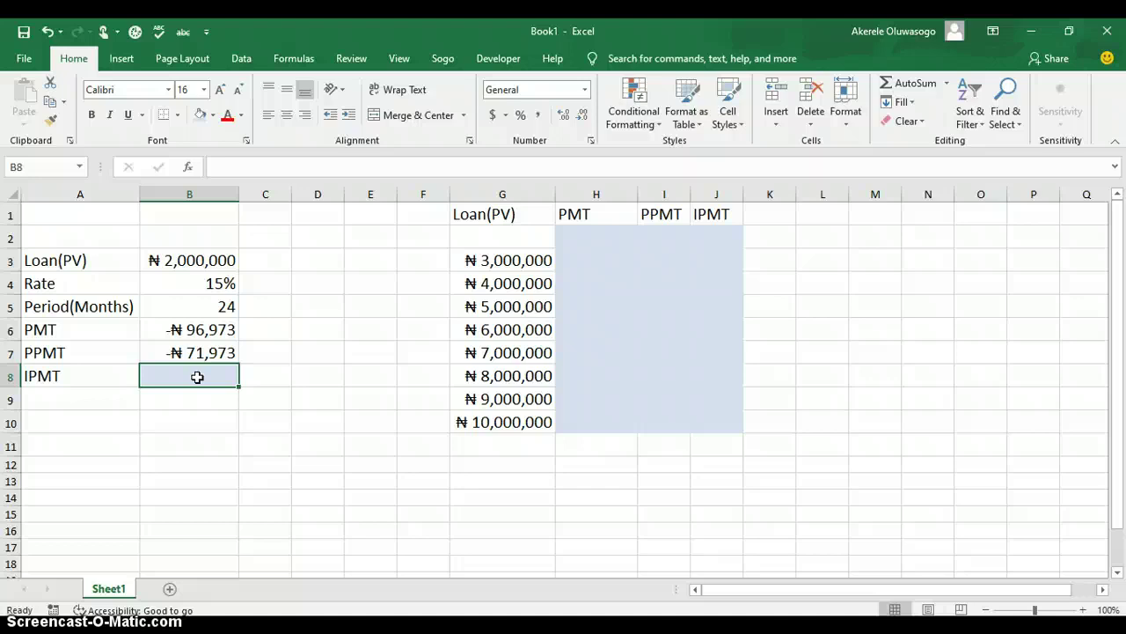
text(=i)
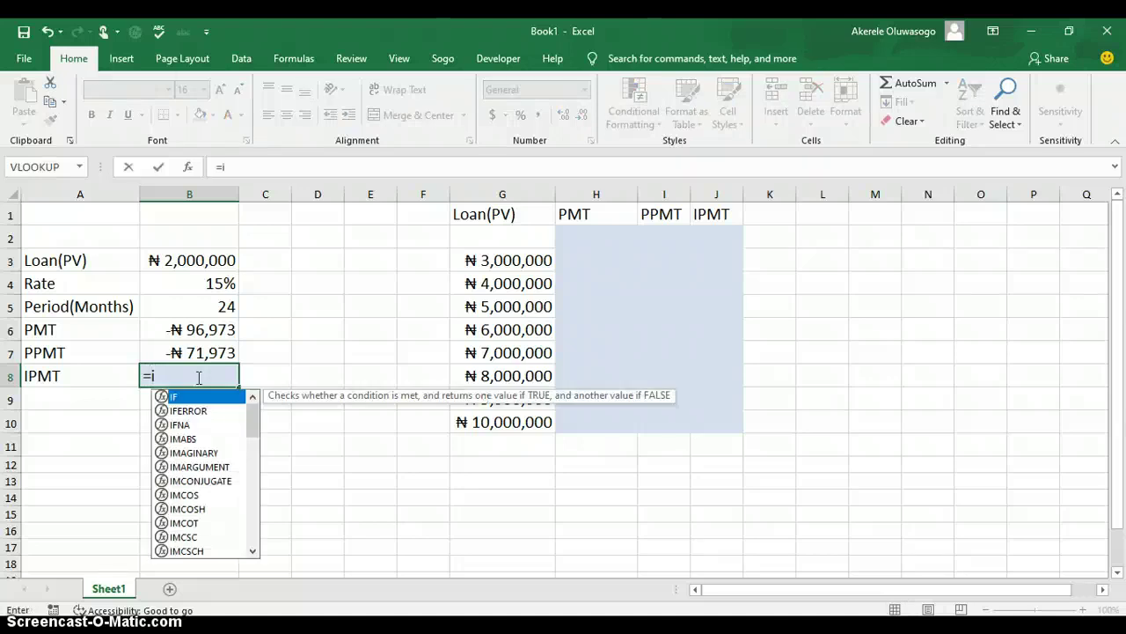
text(p)
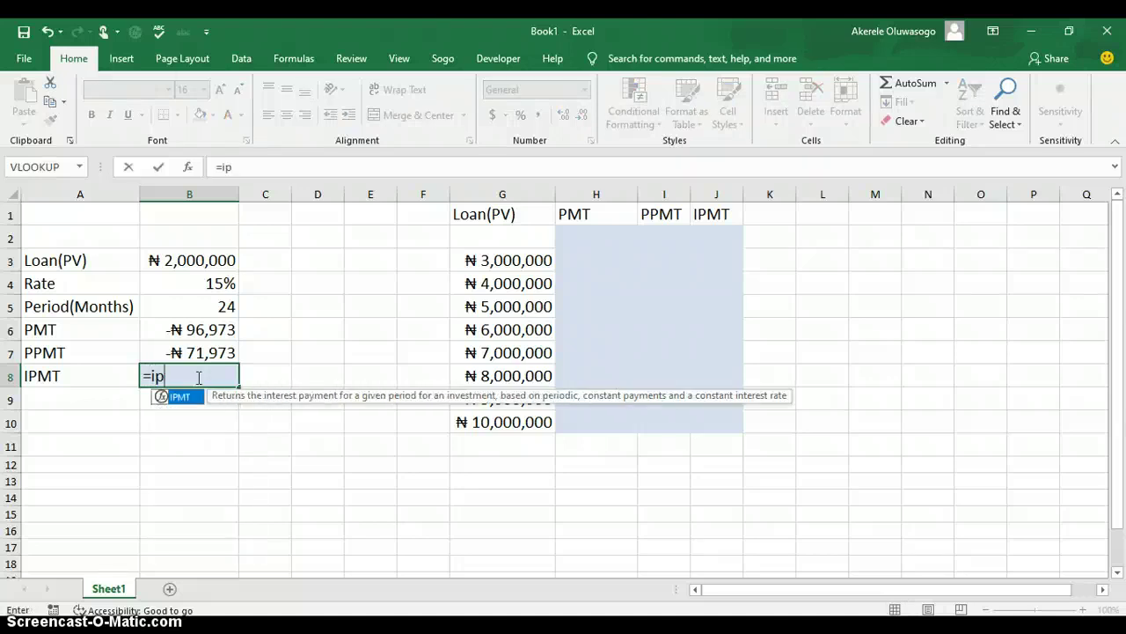
click(193, 403)
click(193, 403)
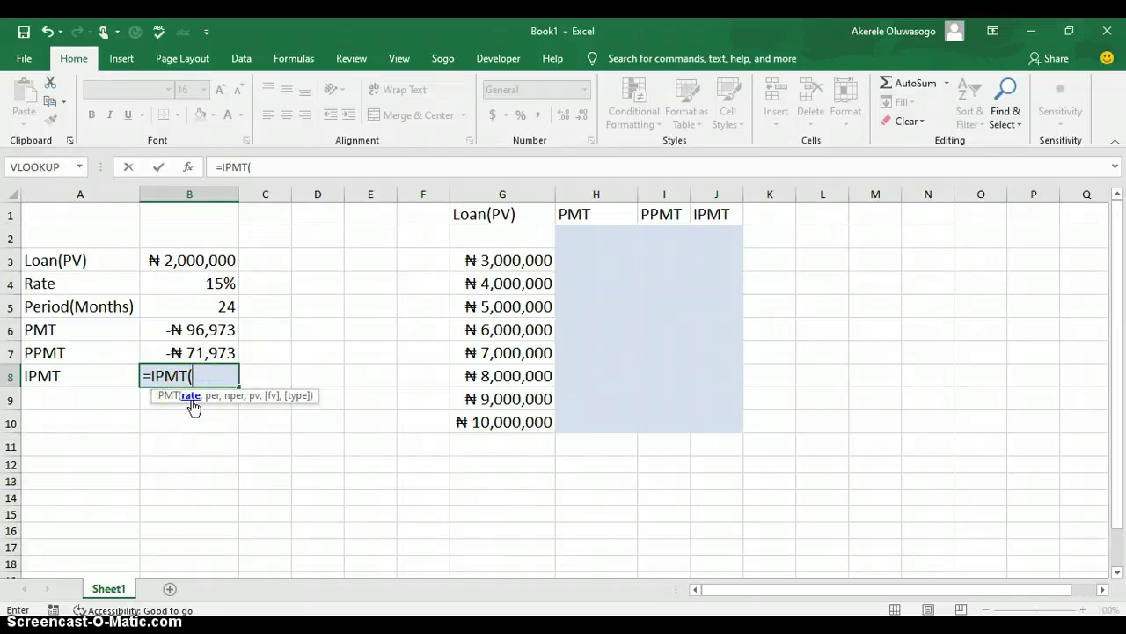
click(224, 283)
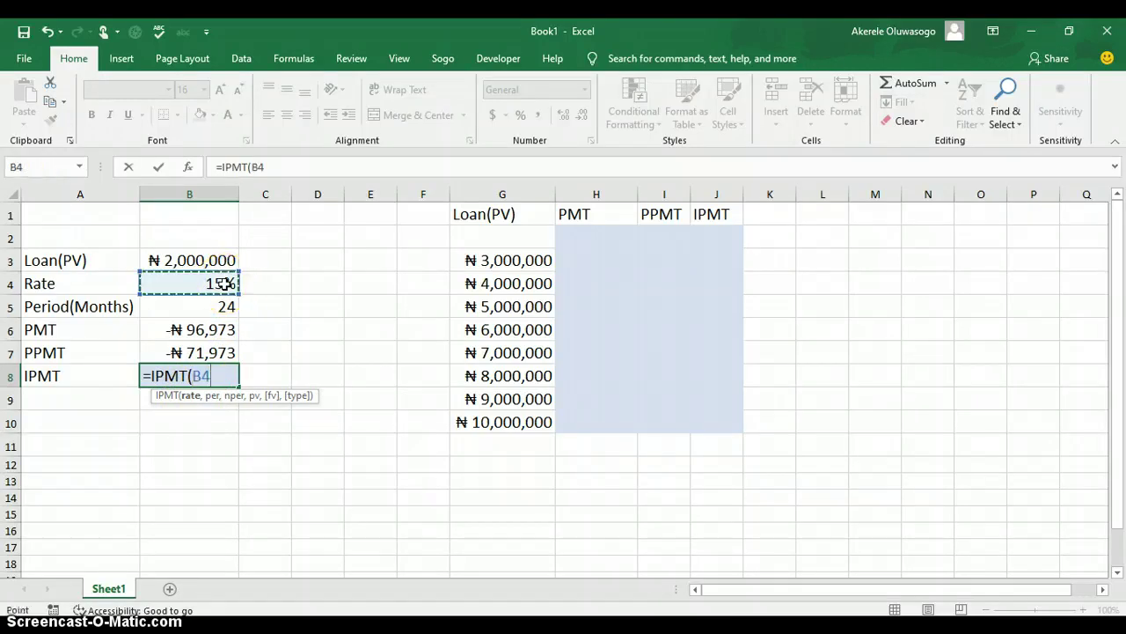
text(/12)
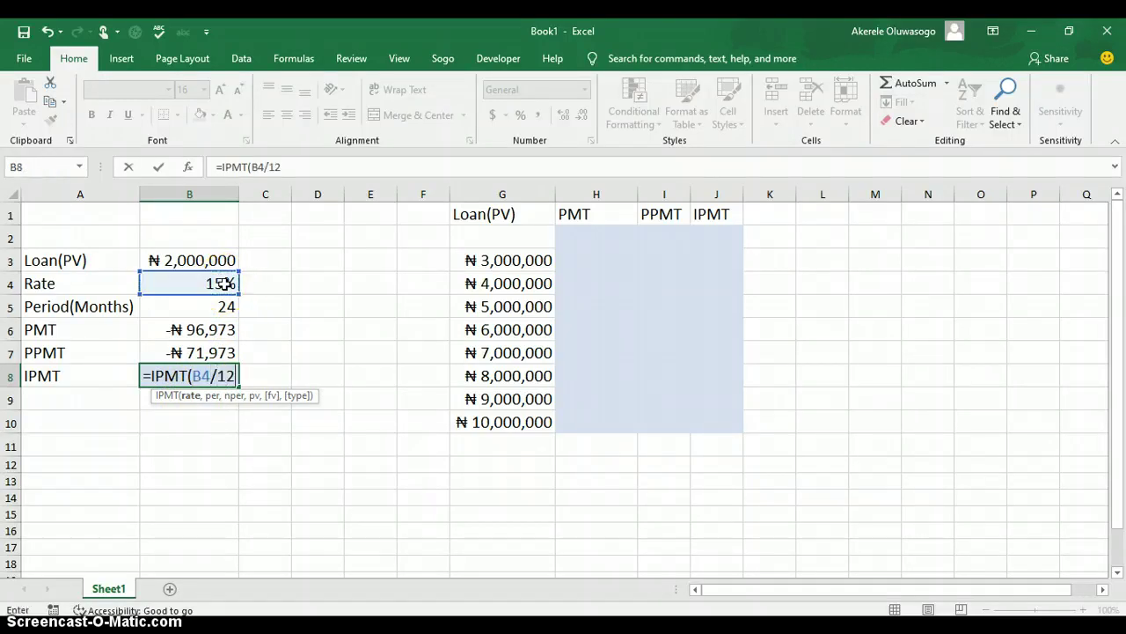
text(,)
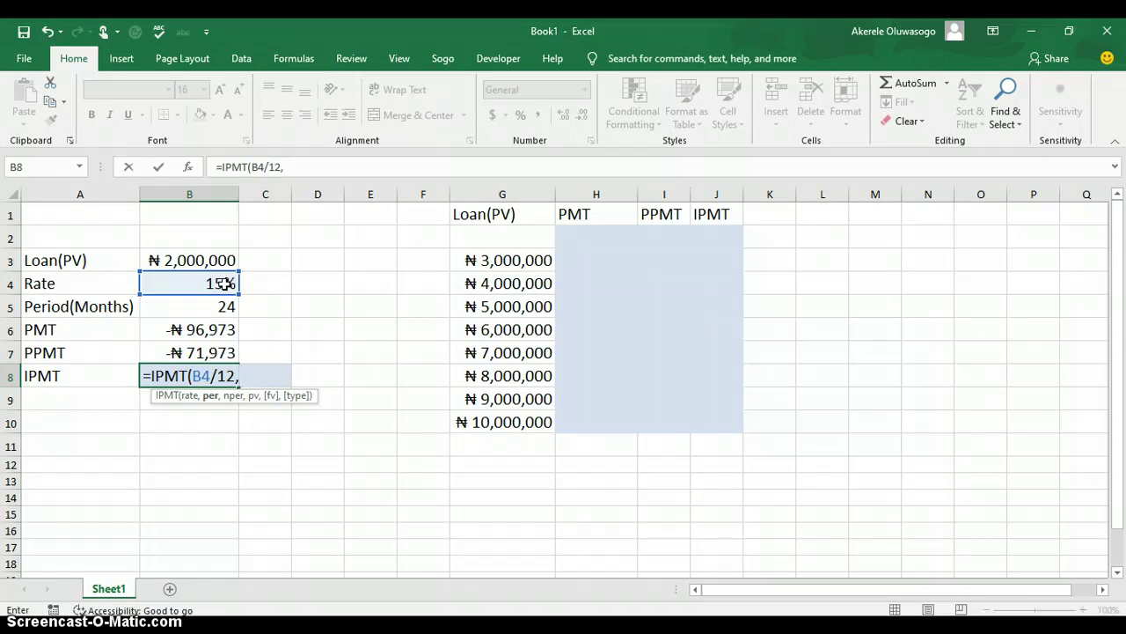
text(1,)
click(220, 308)
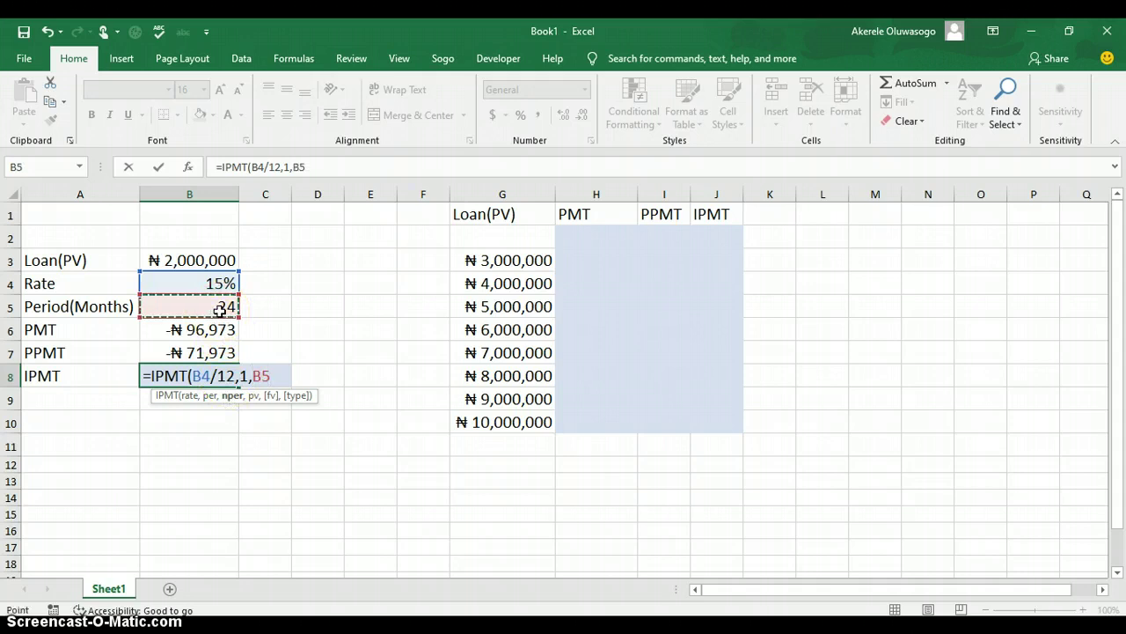
text(,)
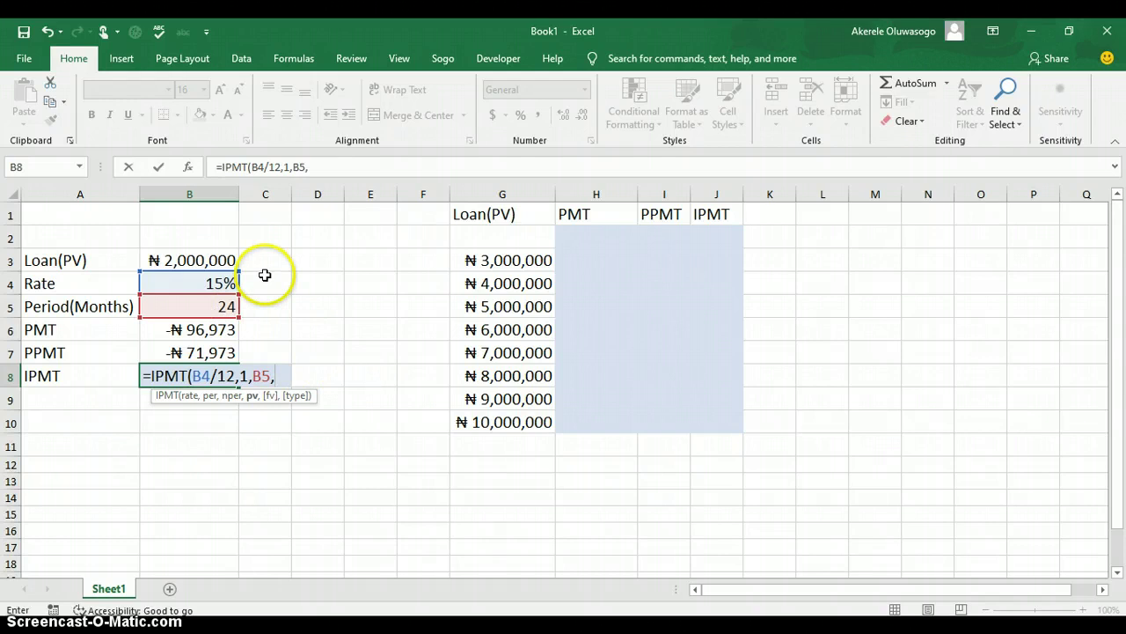
click(207, 257)
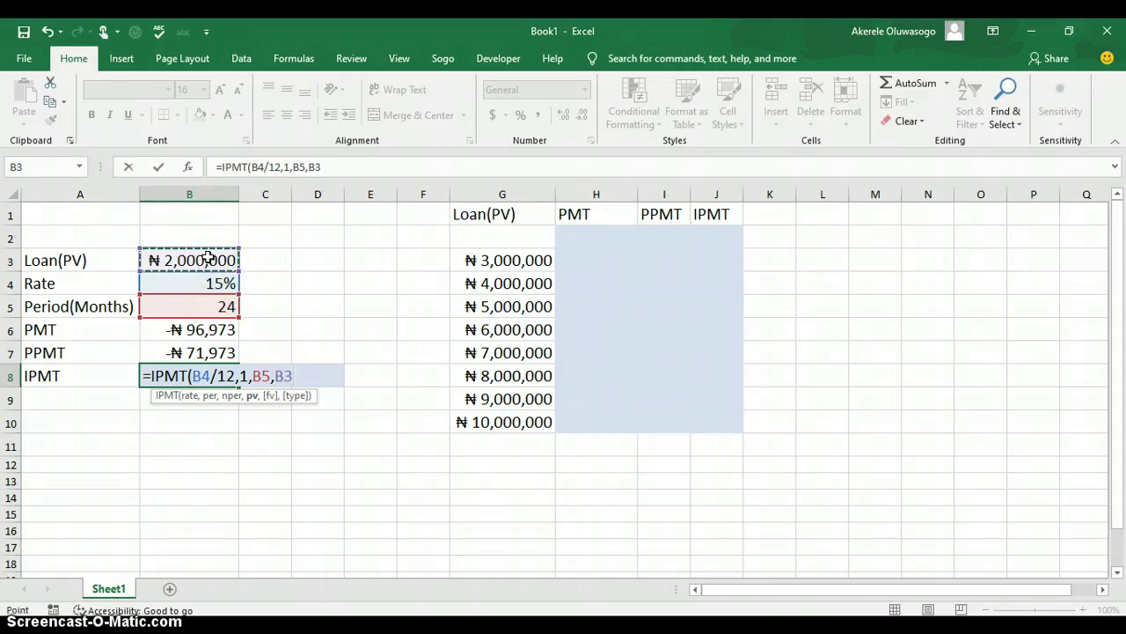
key(Return)
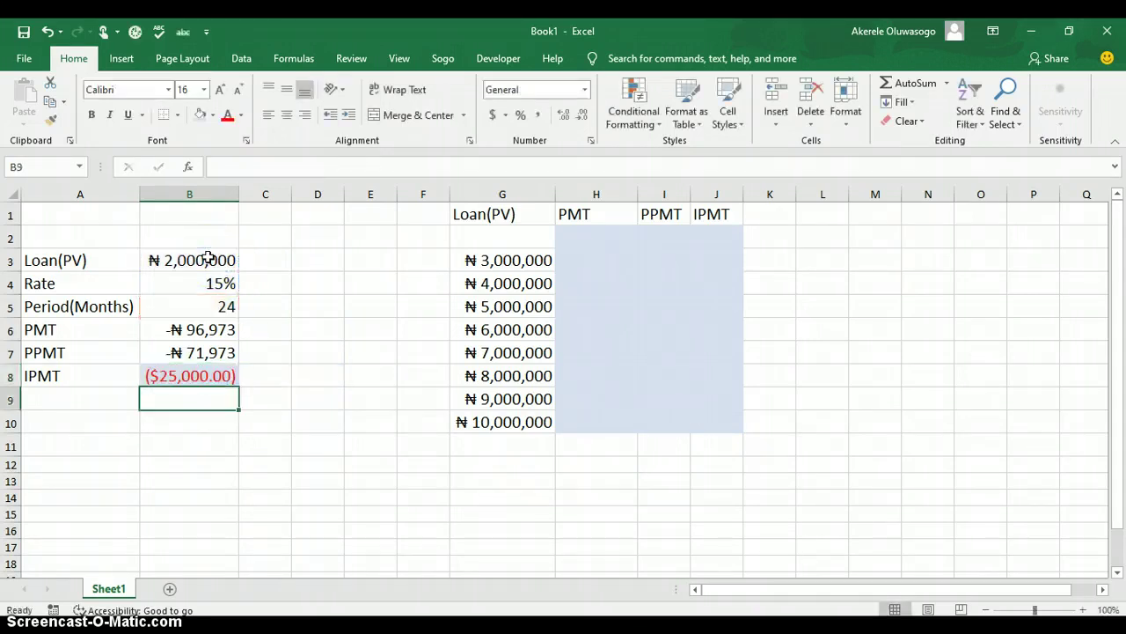
Copy the formatting of the PPMT result in B7 onto the IPMT result in B8
click(221, 352)
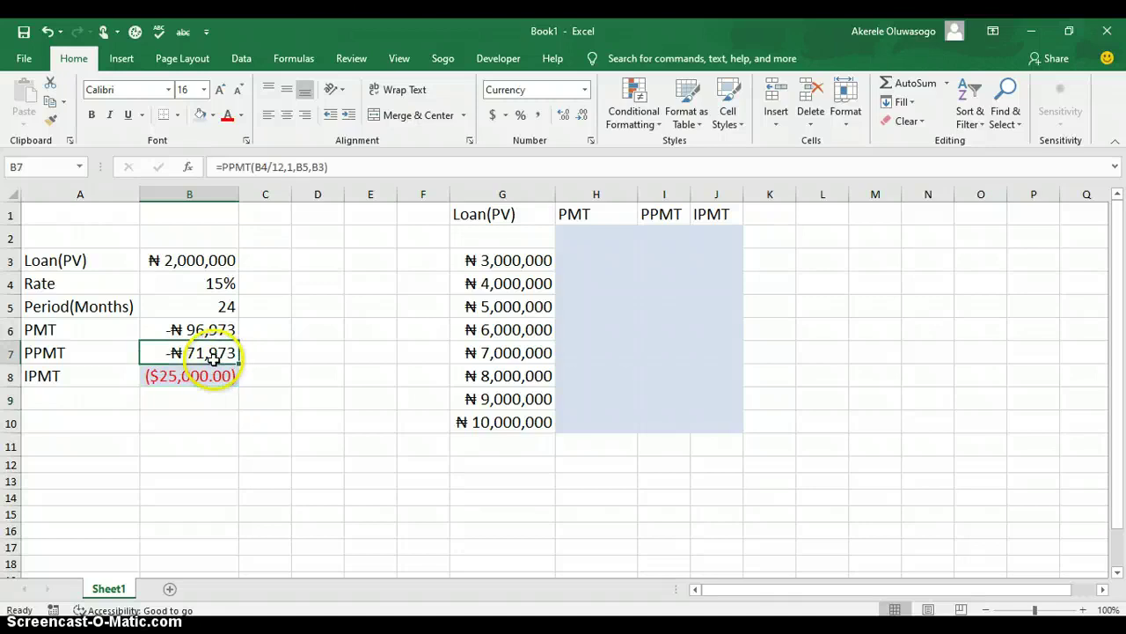
click(52, 118)
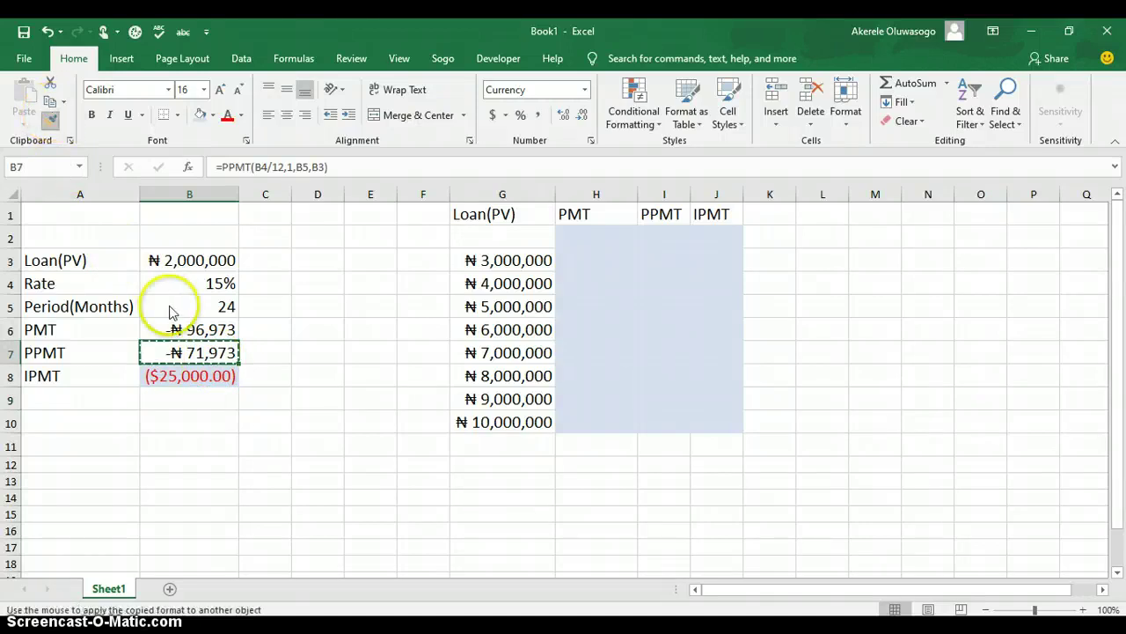
click(188, 378)
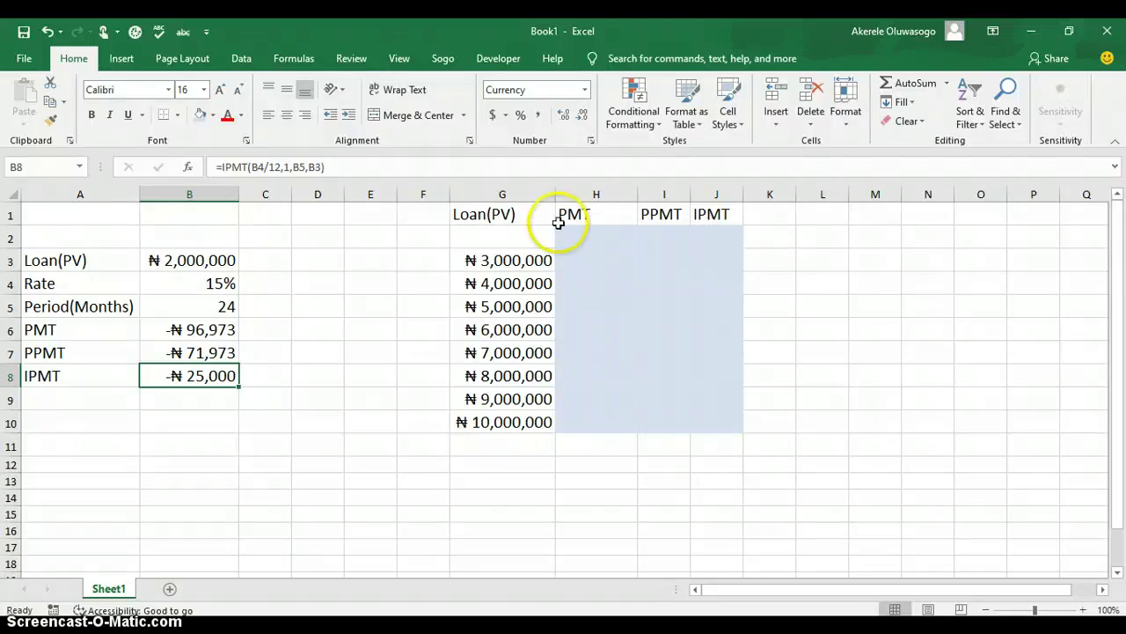
Link cell H2 under the PMT heading to the loan payment with the formula =B6
click(512, 235)
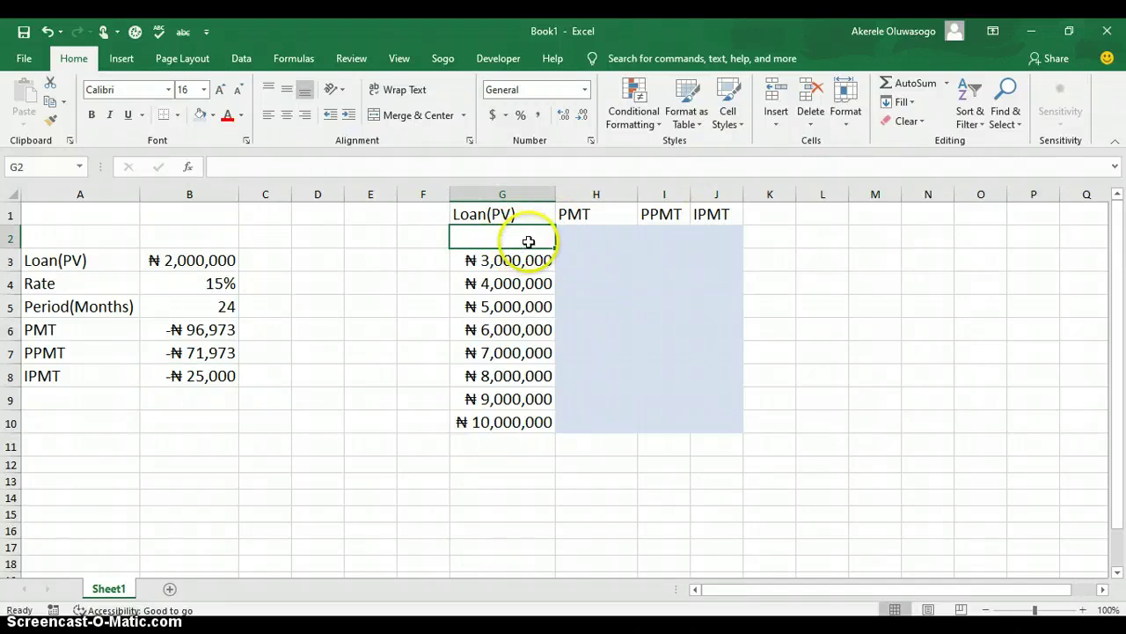
click(587, 240)
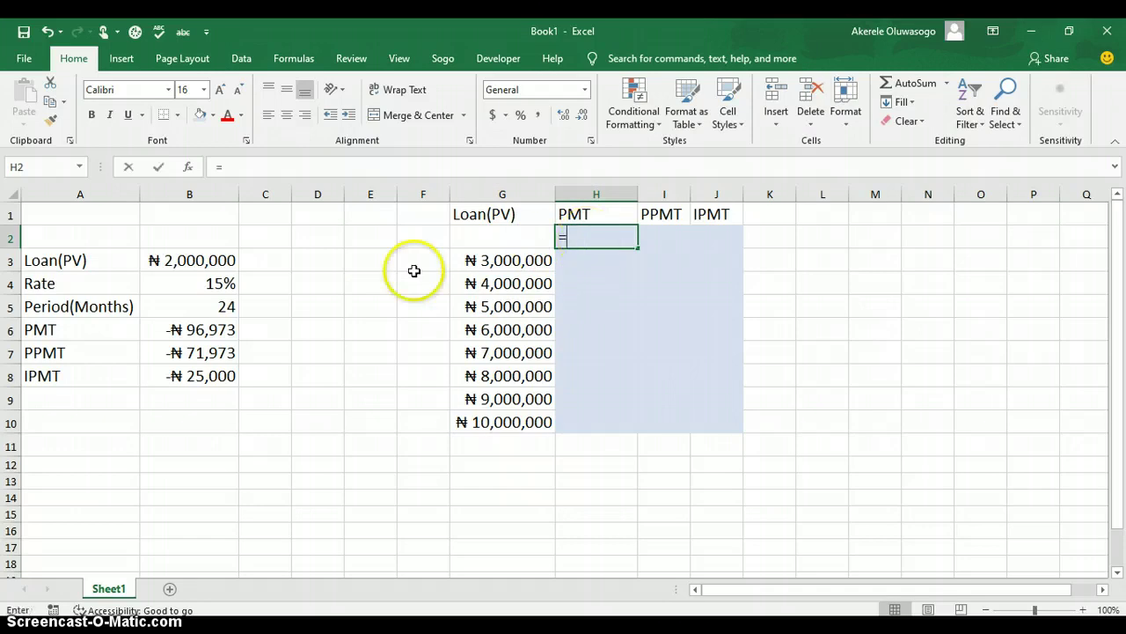
text(=)
click(208, 330)
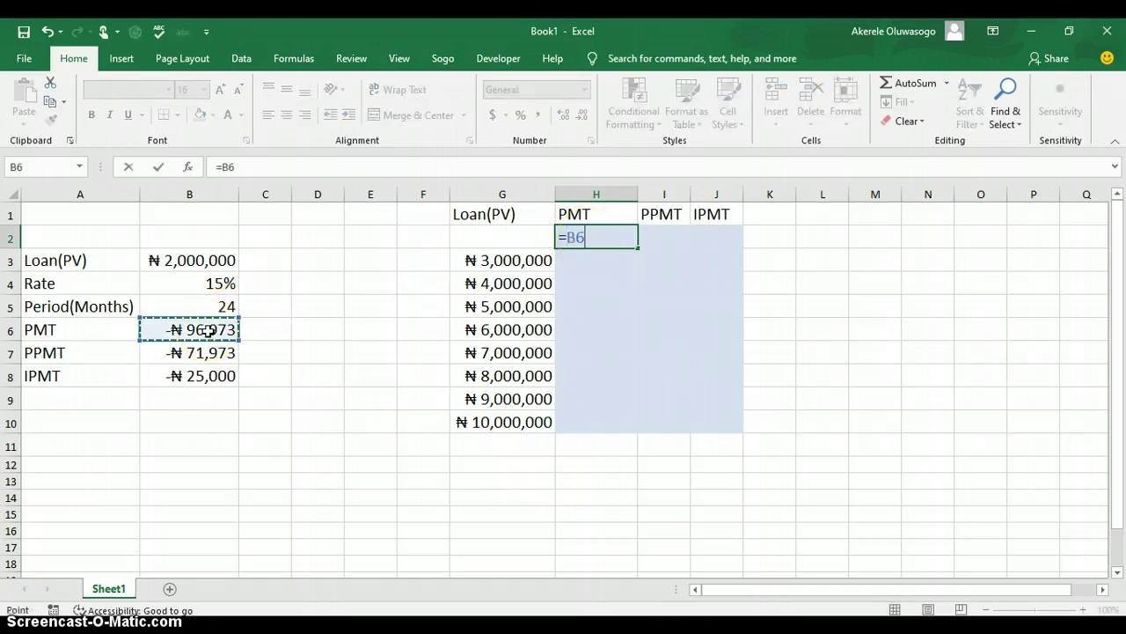
key(Return)
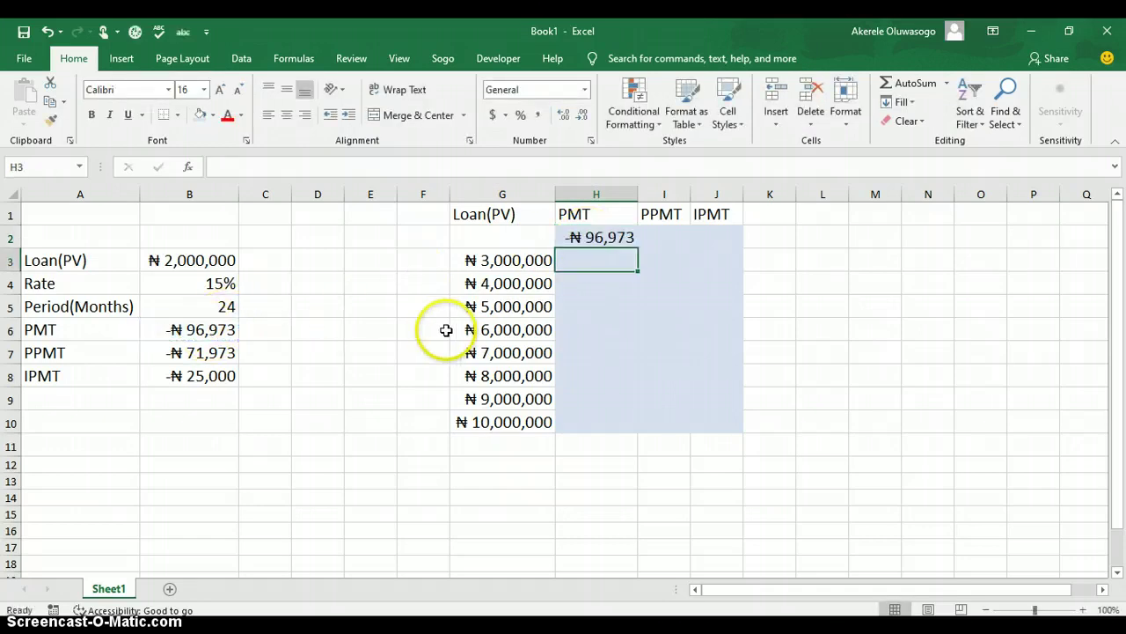
Link cell I2 under the PPMT heading to the principal payment in B7
click(664, 240)
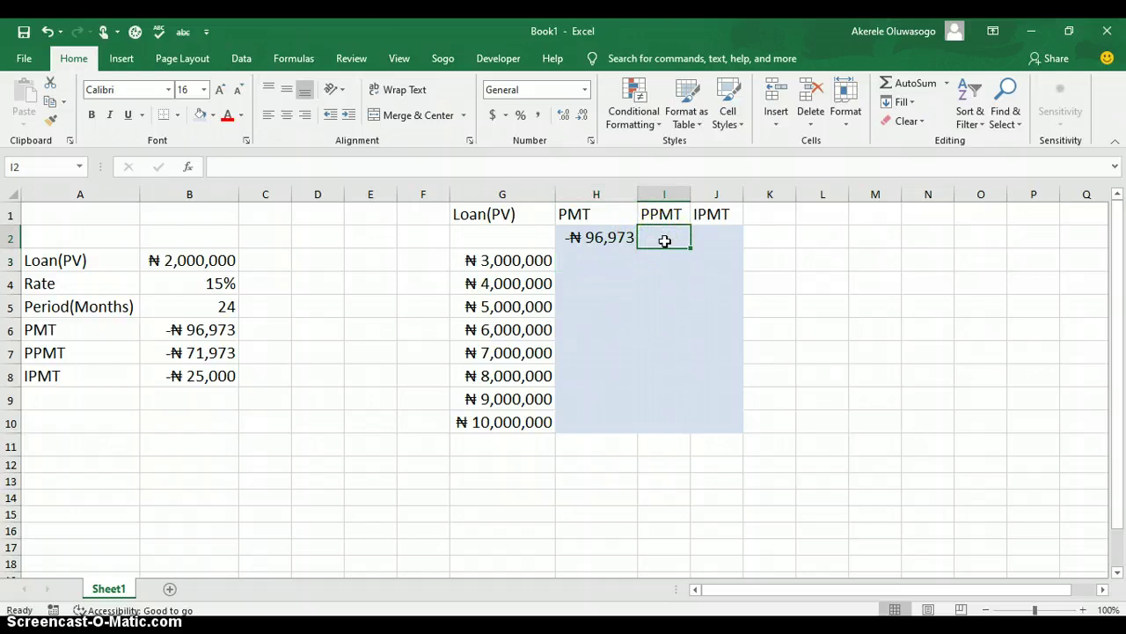
text(=)
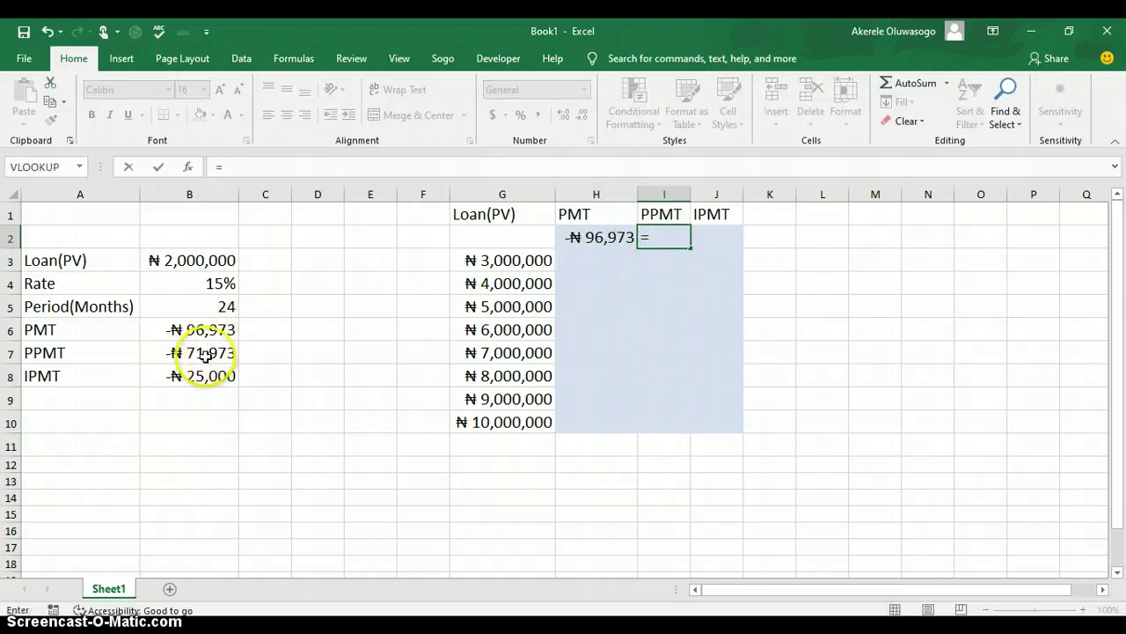
click(204, 355)
key(Return)
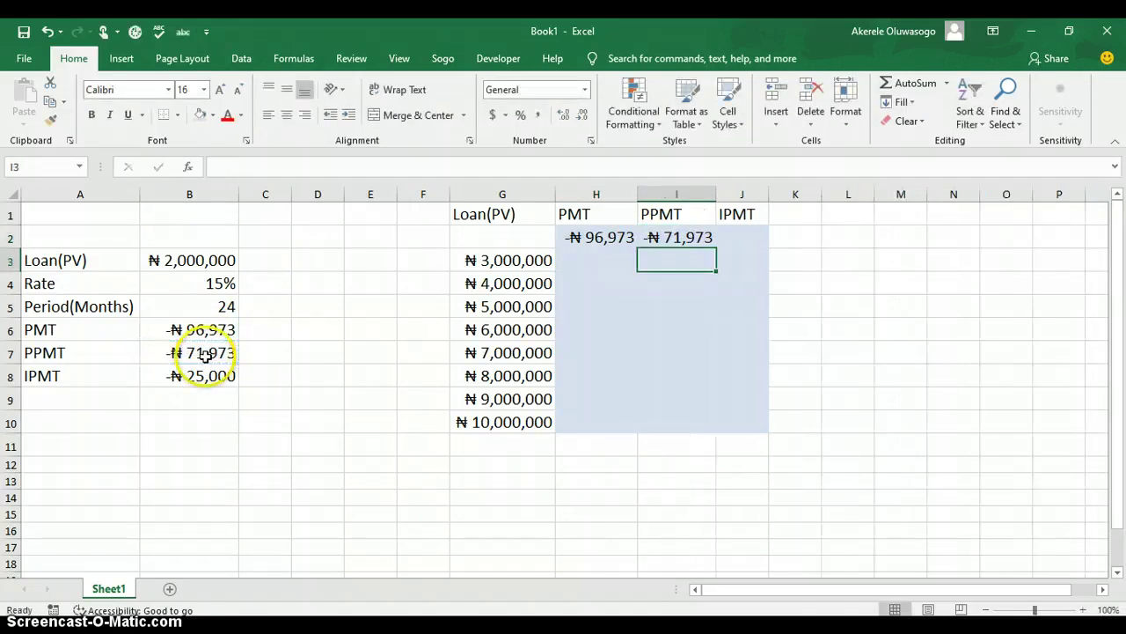
Link cell J2 under the IPMT heading to the interest payment with the formula =B8
click(748, 242)
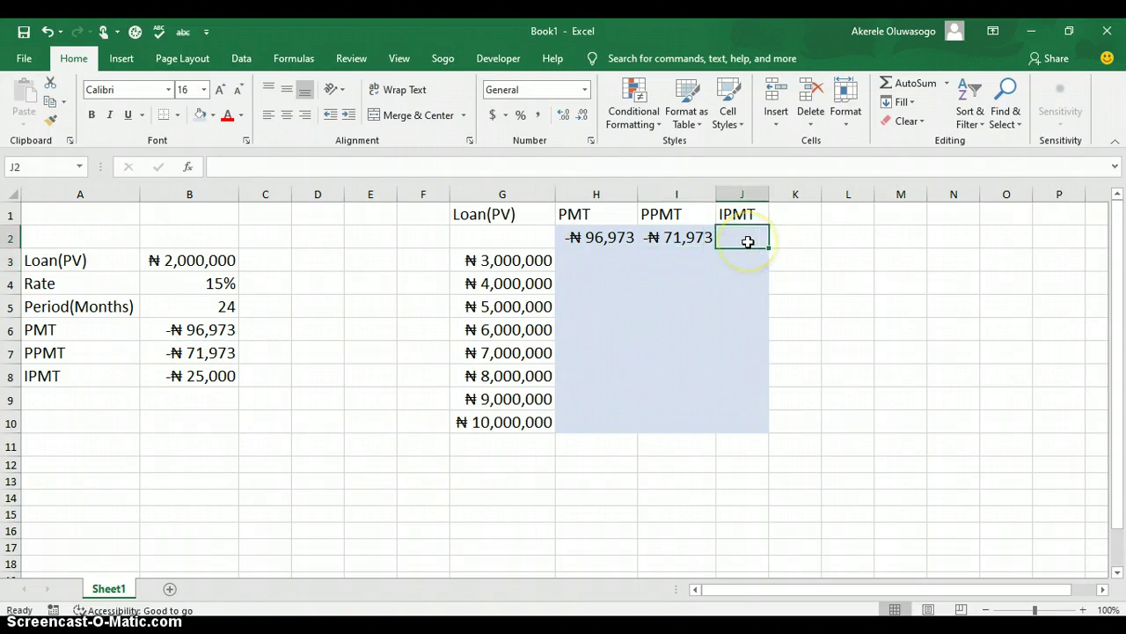
text(=)
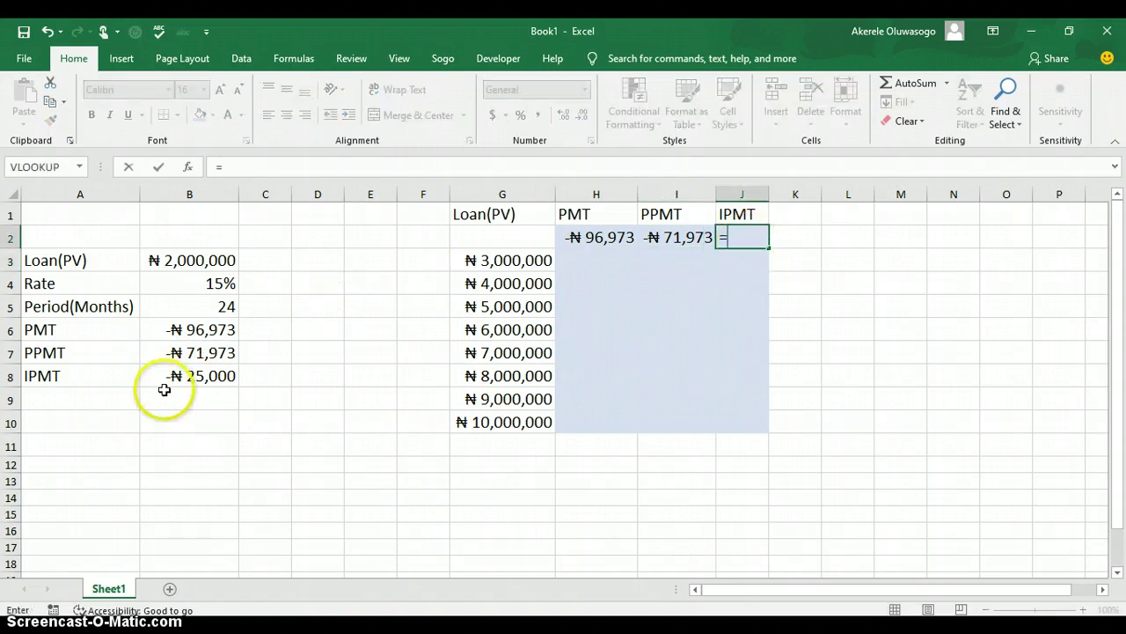
click(181, 376)
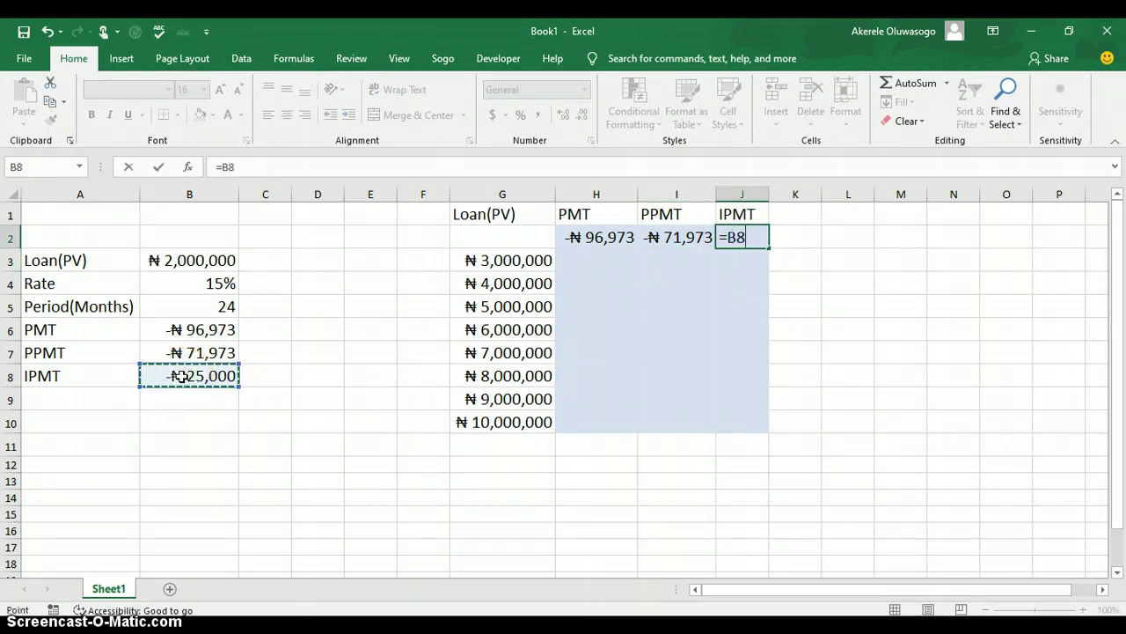
key(Return)
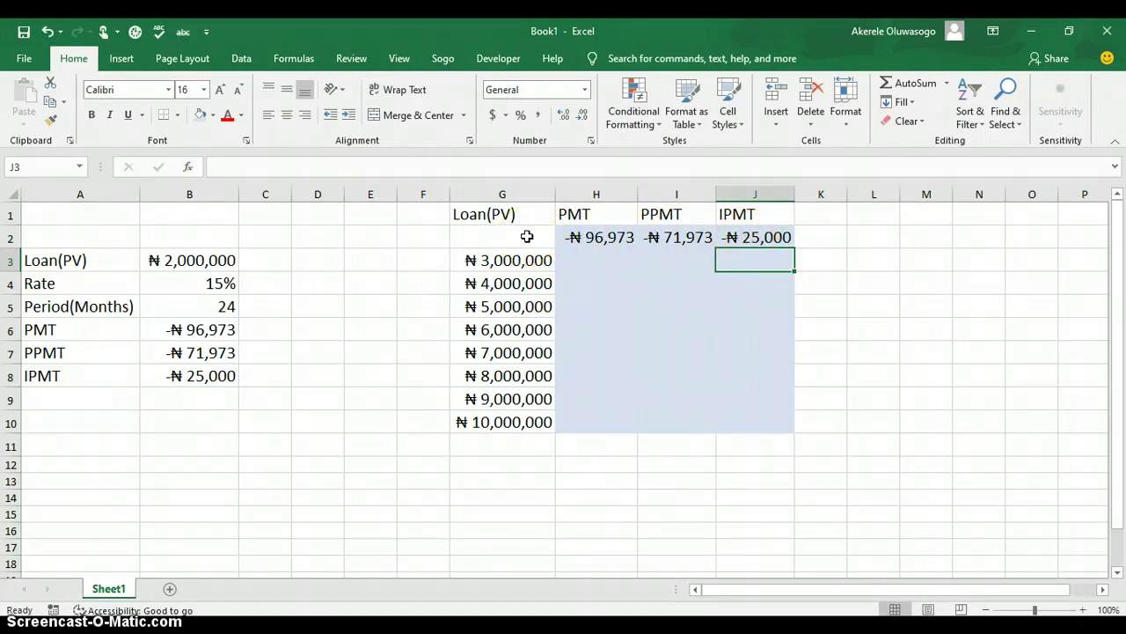
Create a what-if data table over G2:J10 with the loan amount in B3 as the column input cell
click(579, 269)
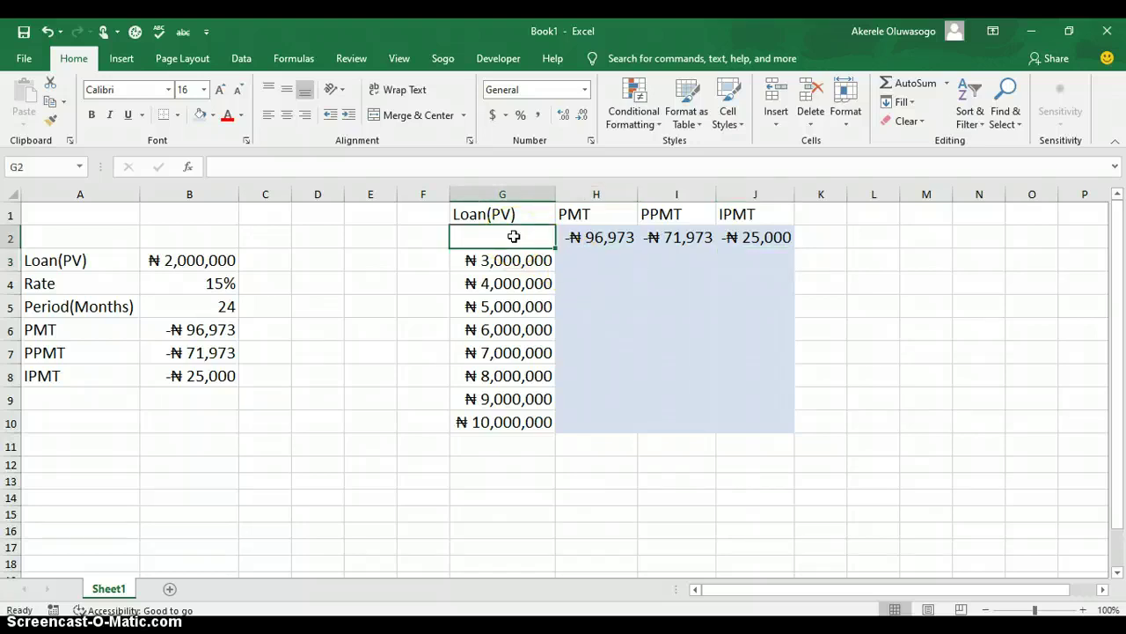
drag(514, 236, 742, 425)
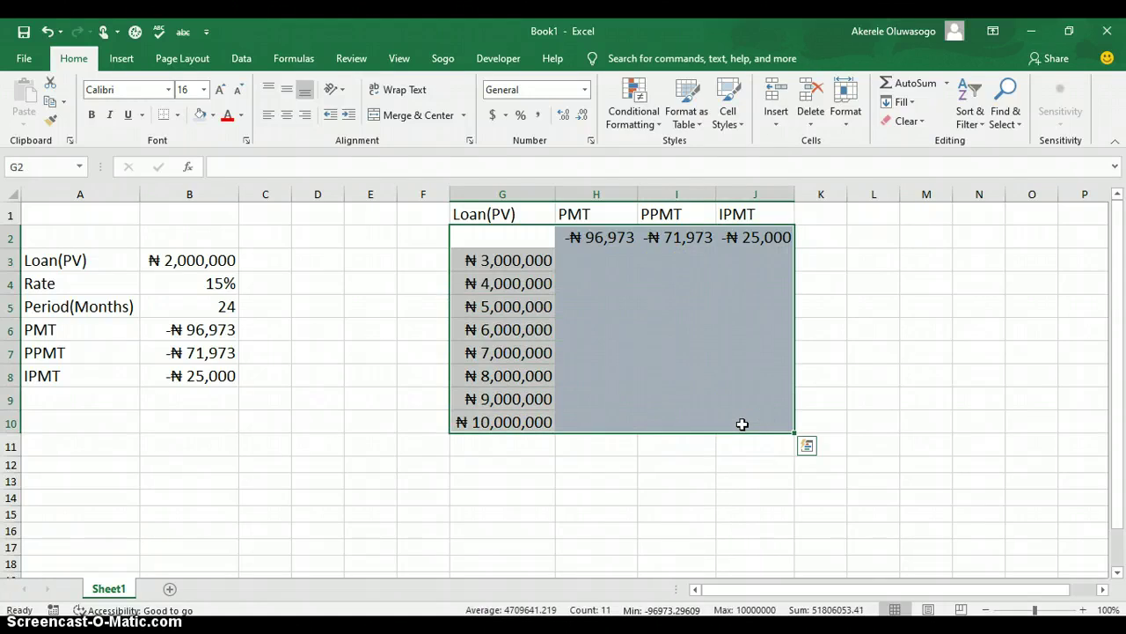
click(242, 59)
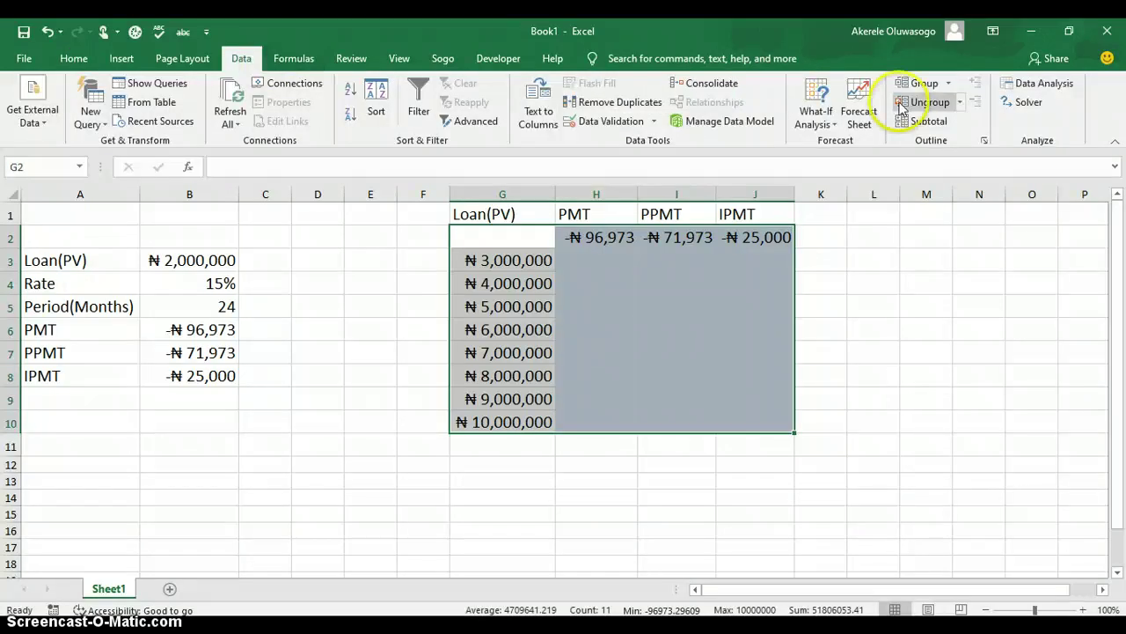
click(828, 125)
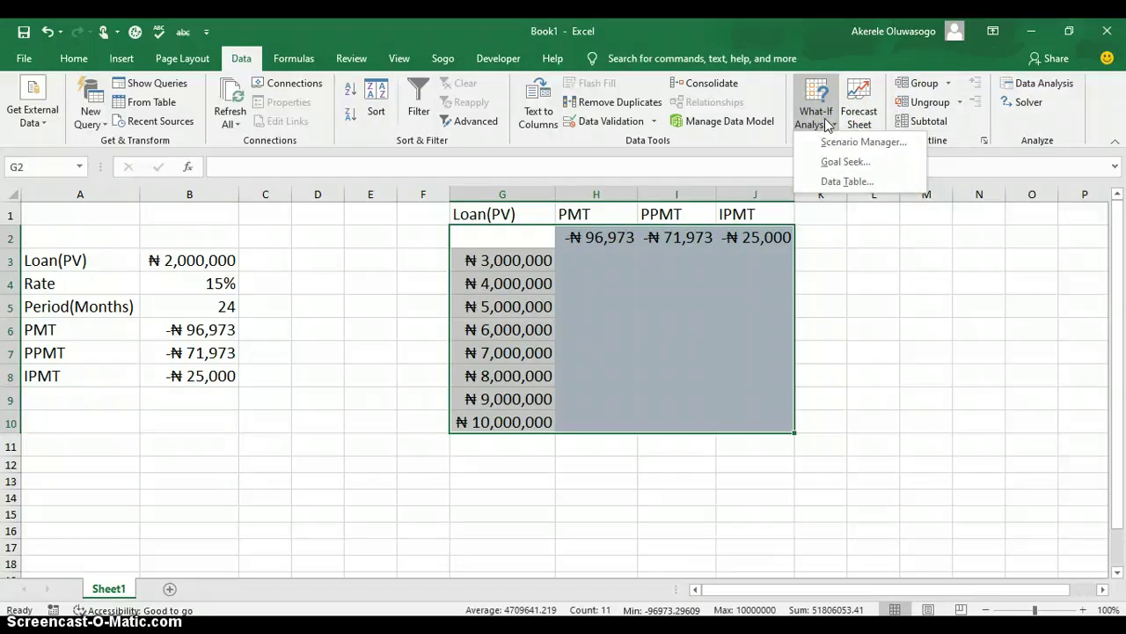
click(850, 182)
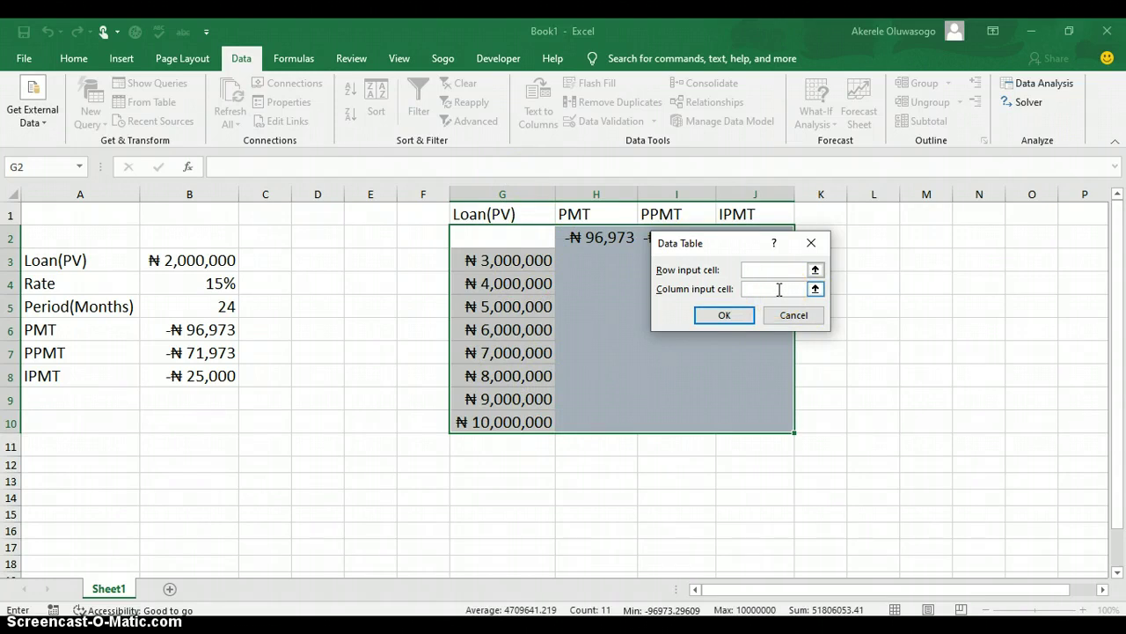
click(182, 259)
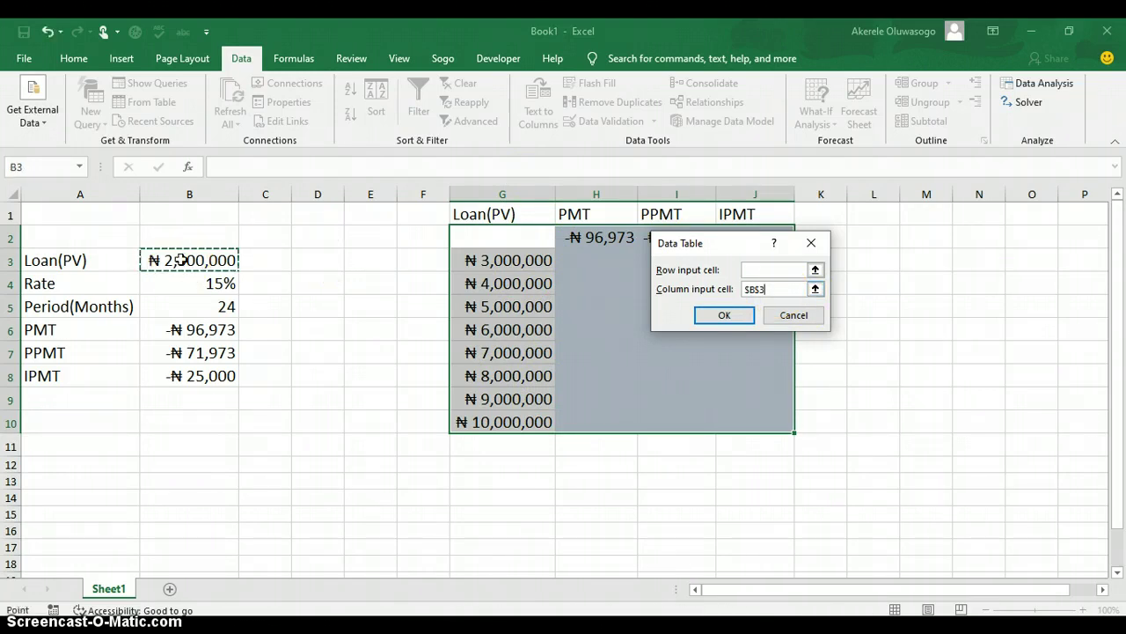
click(220, 261)
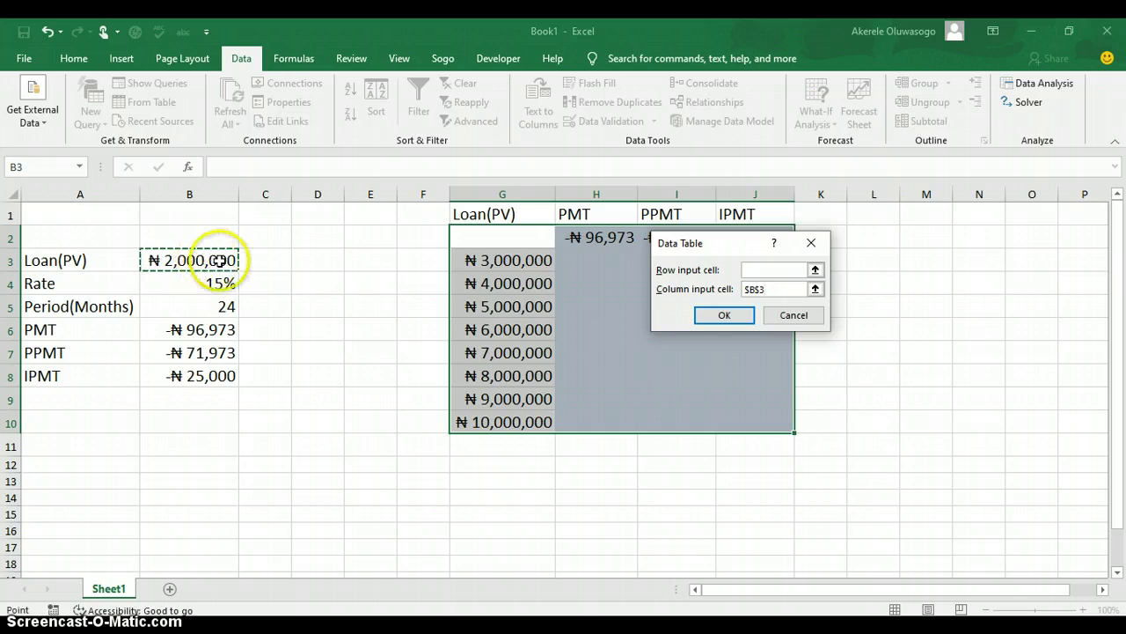
click(726, 315)
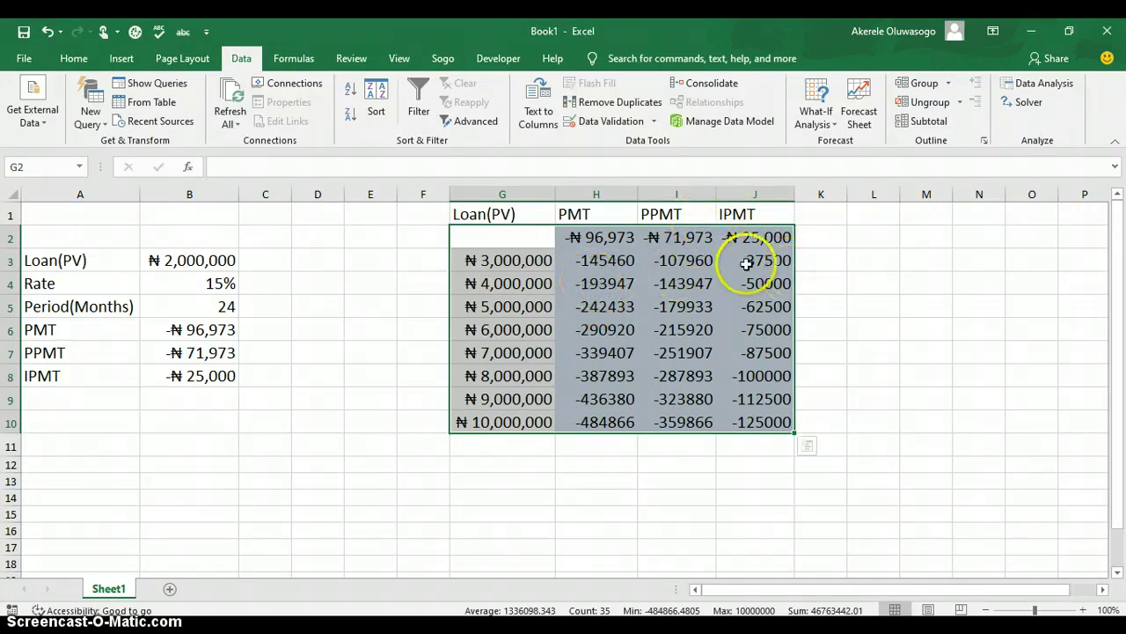
Copy the naira currency formatting of H2 onto the data table results in H3:J10
click(596, 238)
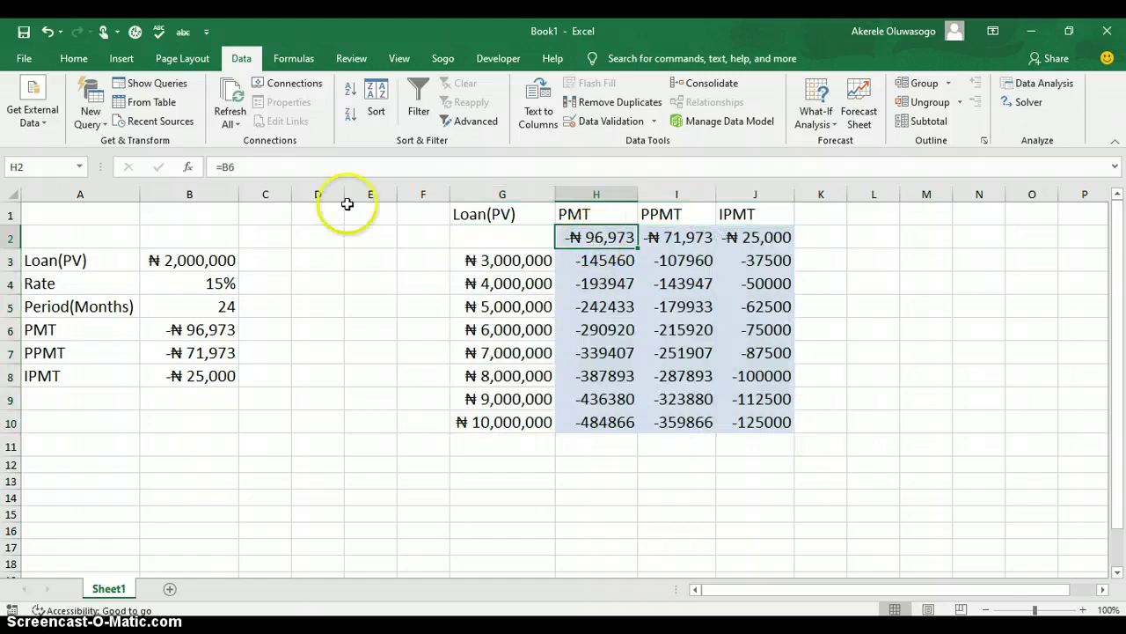
click(75, 62)
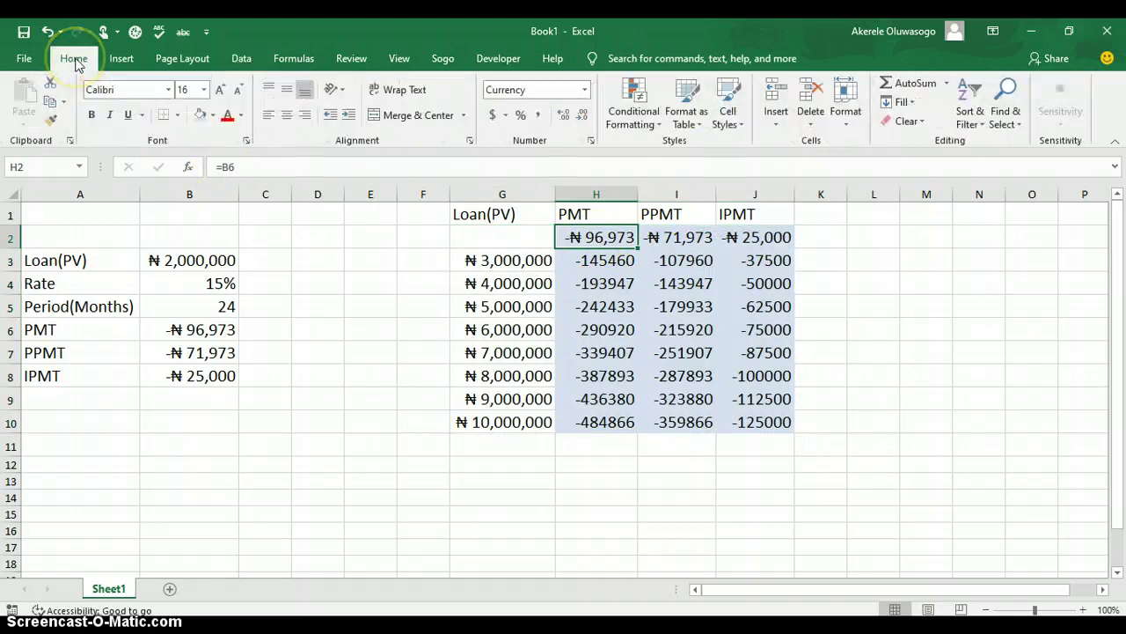
click(53, 121)
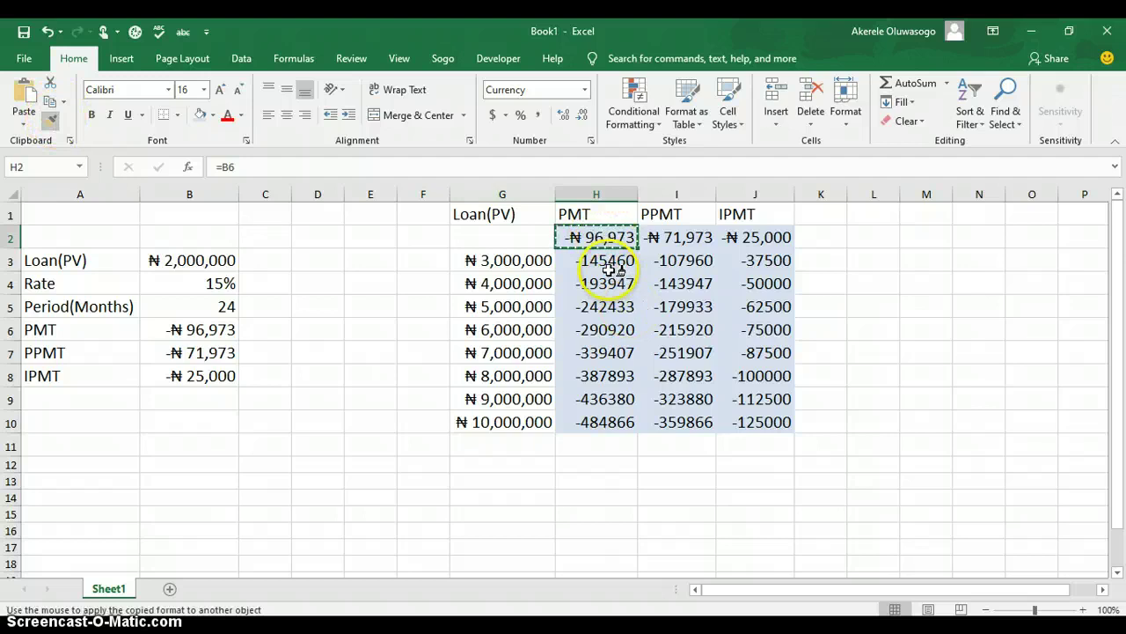
mouse_move(606, 261)
mouse_down()
mouse_move(683, 290)
mouse_move(746, 367)
mouse_move(759, 419)
mouse_up()
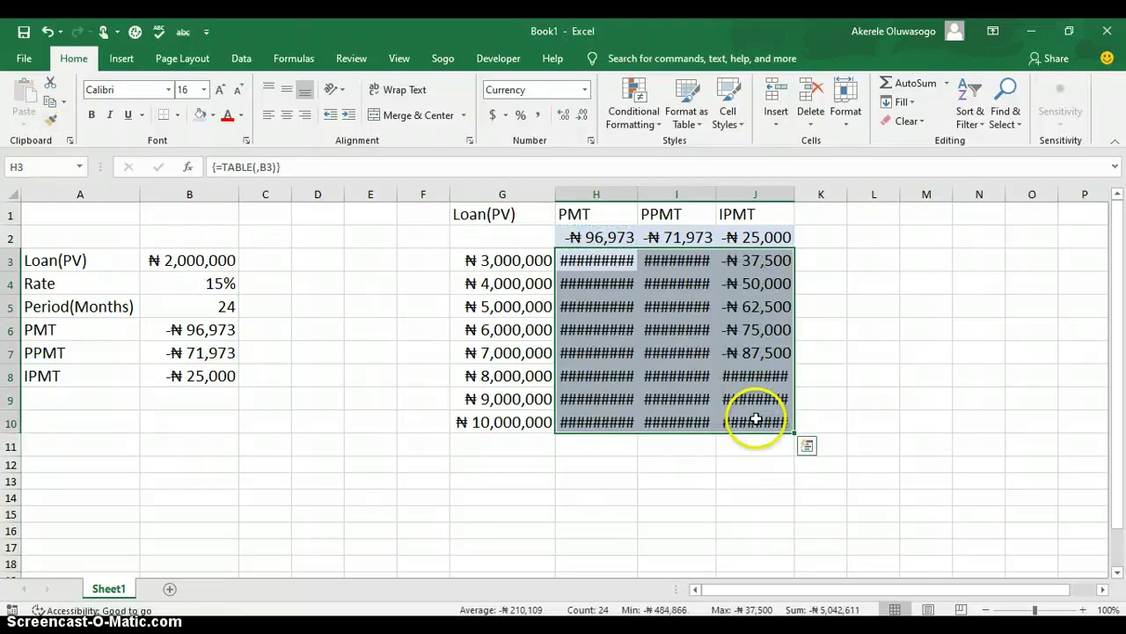
AutoFit the column widths of the PMT, PPMT and IPMT results in H3:J10
click(847, 117)
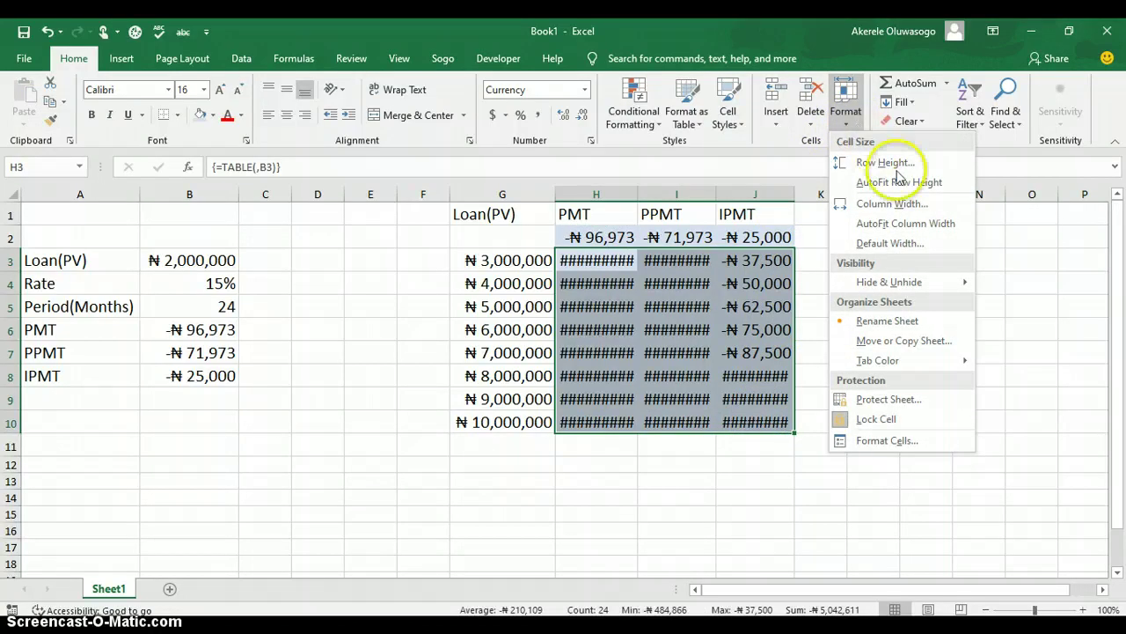
click(911, 223)
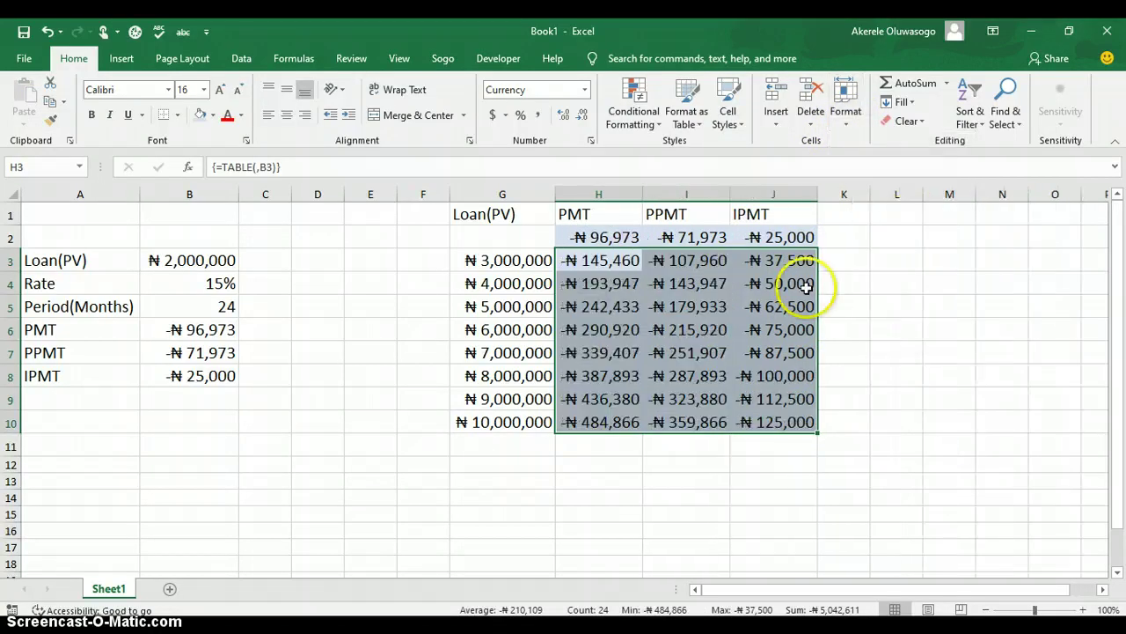
click(770, 310)
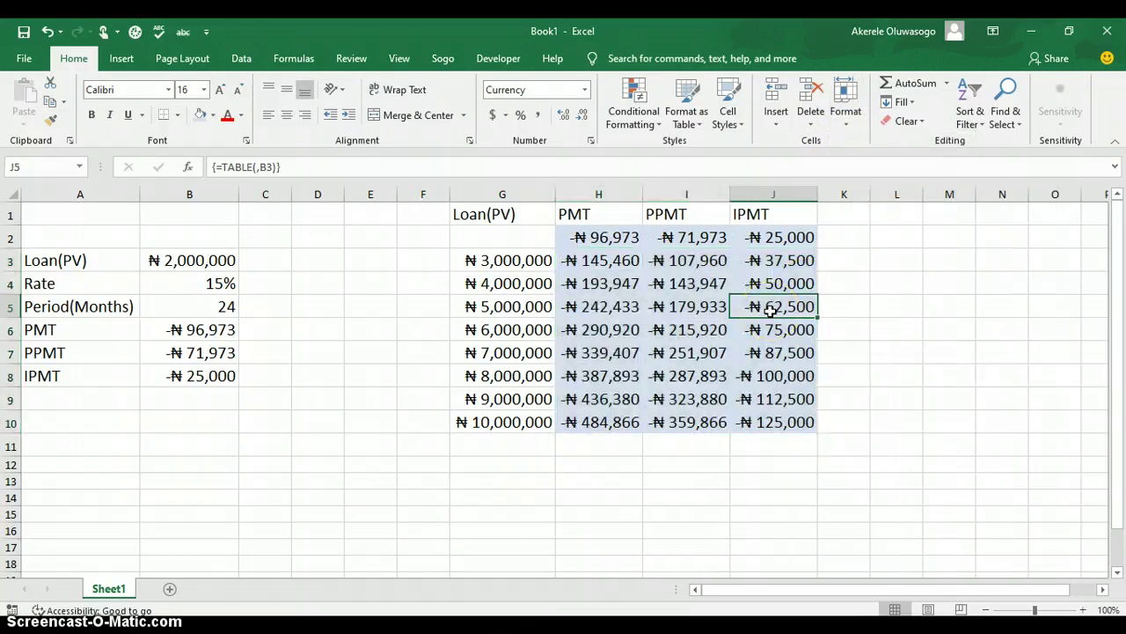